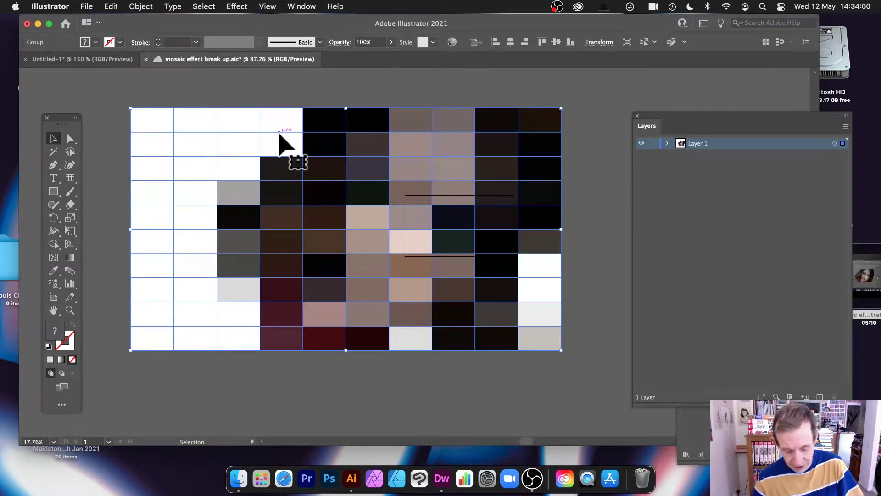
Step: Undo Create Object Mosaic to bring back the original Andie1.png face photo
{"action": "key", "text": "super+z"}
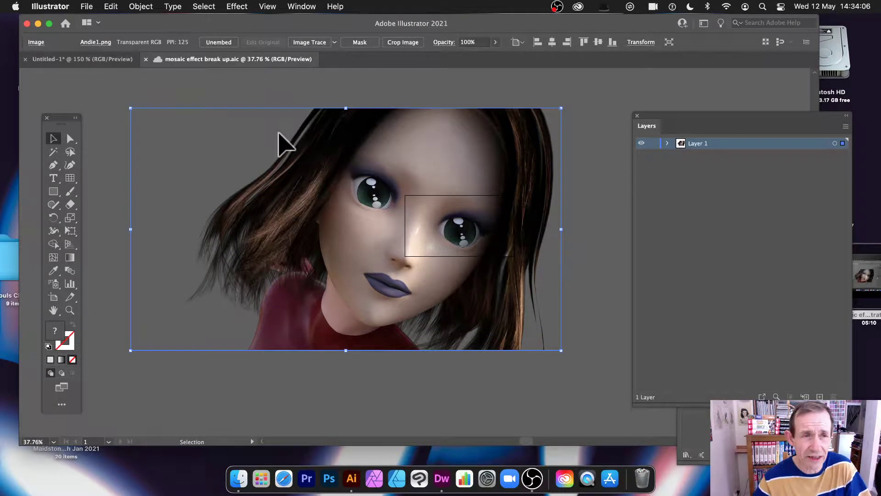
Step: Start Create Object Mosaic on the photo with a new size of 1000 × 1000 pt
{"action": "left_click", "coordinate": [141, 6]}
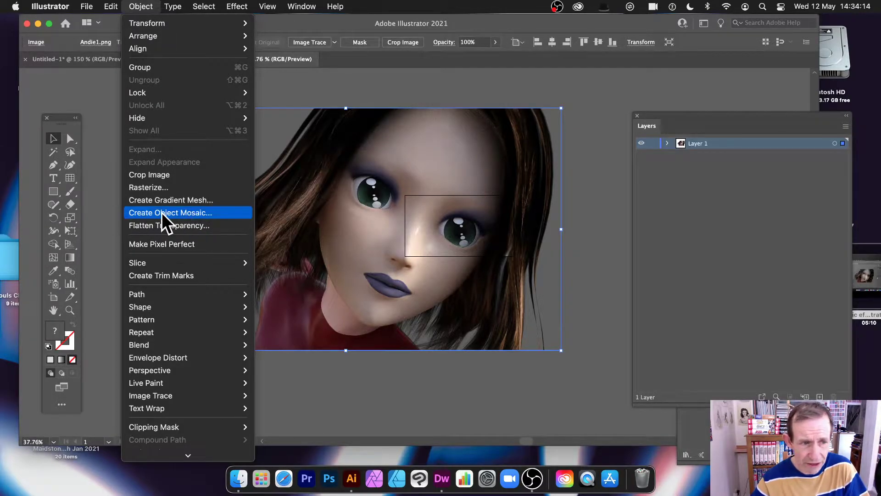
{"action": "left_click", "coordinate": [191, 215]}
{"action": "left_click_drag", "start_coordinate": [491, 100], "coordinate": [522, 103]}
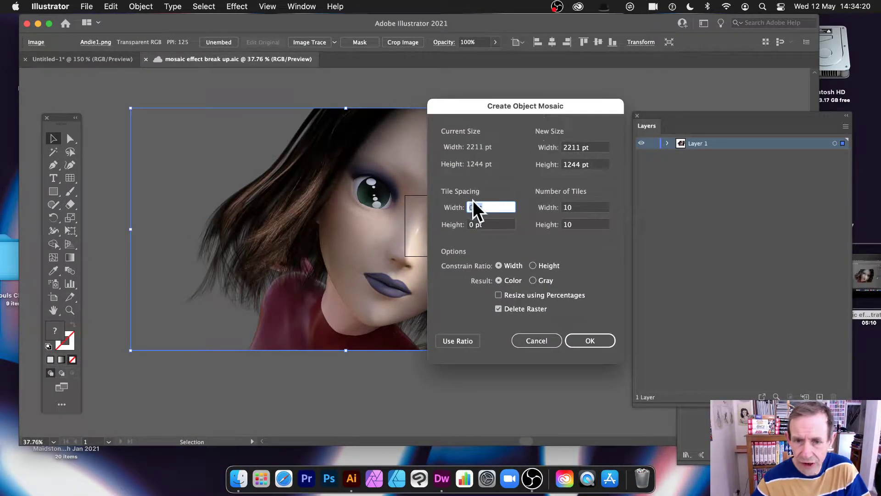
{"action": "left_click", "coordinate": [599, 147]}
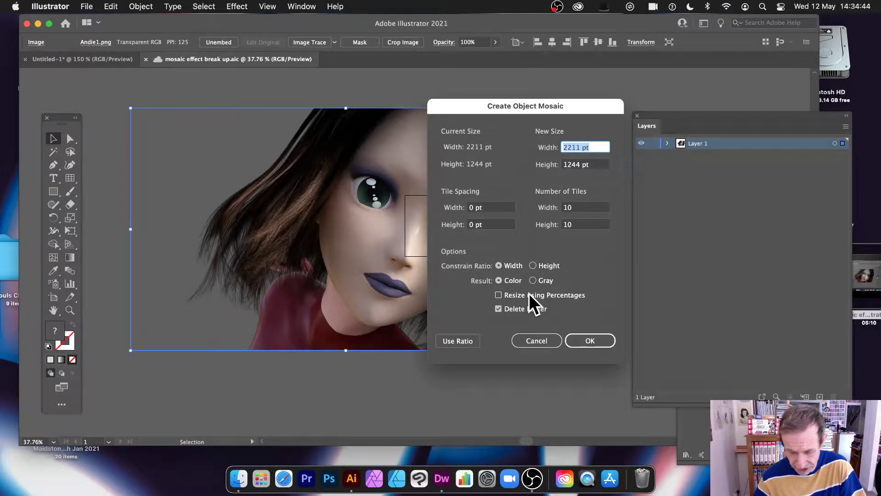
{"action": "type", "text": "1000"}
{"action": "key", "text": "Tab"}
{"action": "type", "text": "100"}
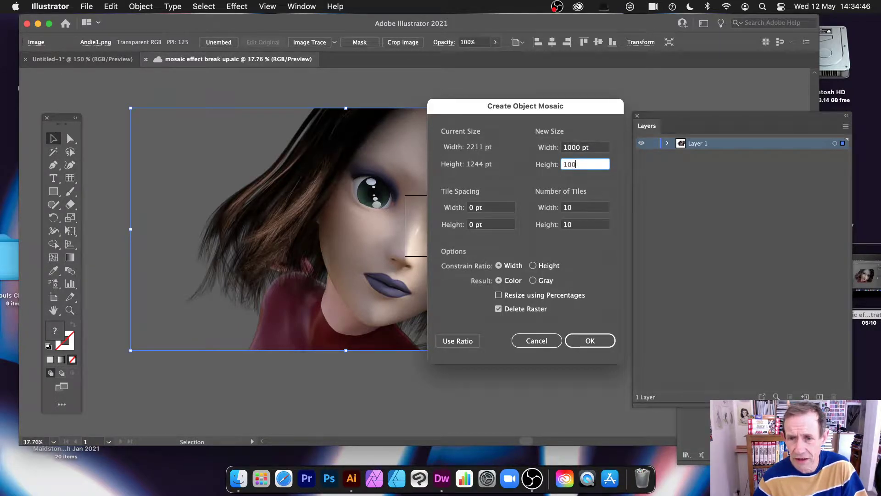
{"action": "type", "text": "0"}
{"action": "key", "text": "Tab"}
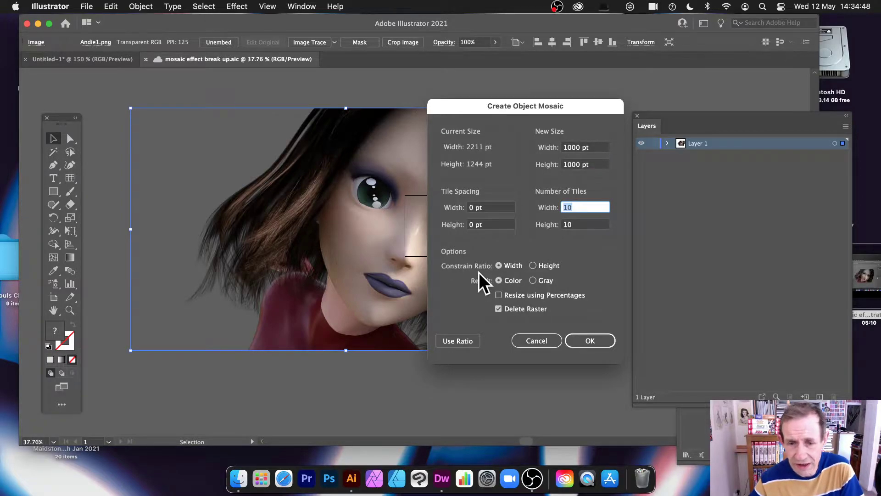
Step: Set the mosaic tile spacing to 8 pt × 8 pt
{"action": "left_click", "coordinate": [478, 208]}
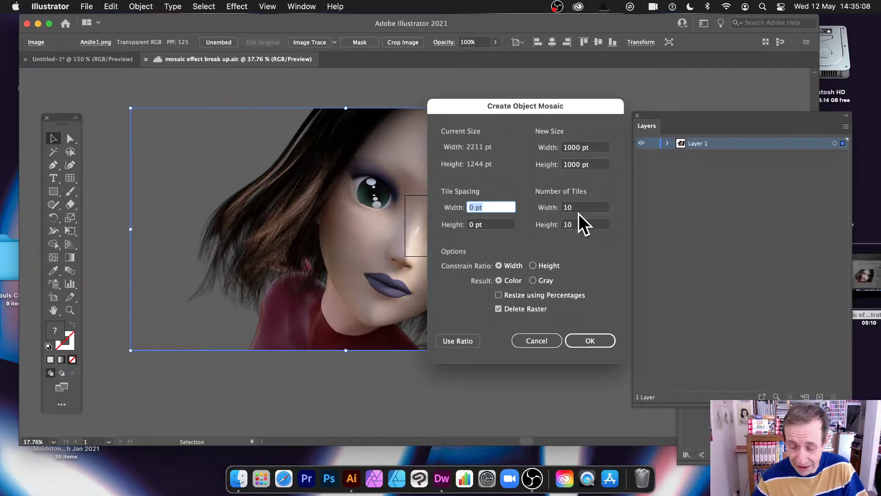
{"action": "type", "text": "20"}
{"action": "key", "text": "Tab"}
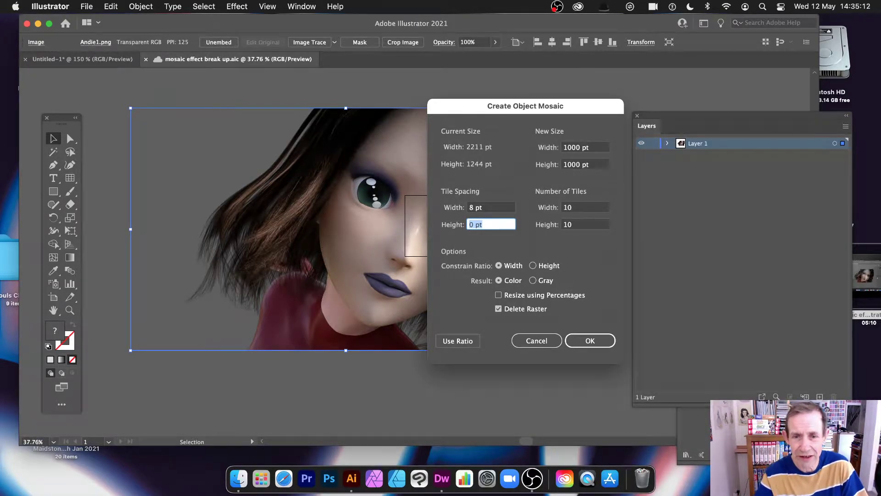
{"action": "type", "text": "8"}
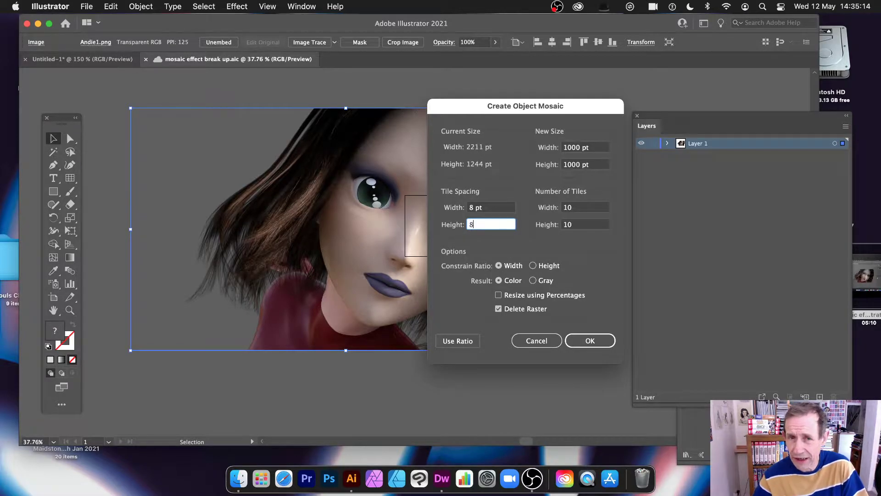
{"action": "key", "text": "Tab"}
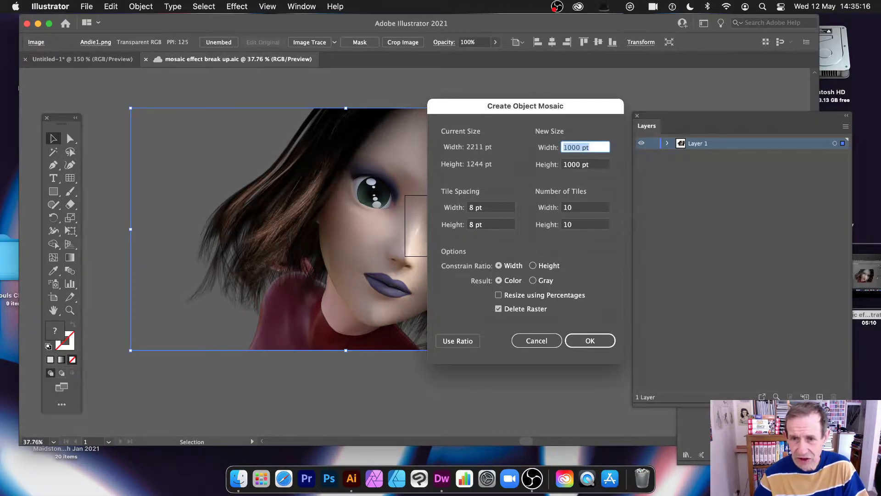
{"action": "left_click", "coordinate": [580, 207]}
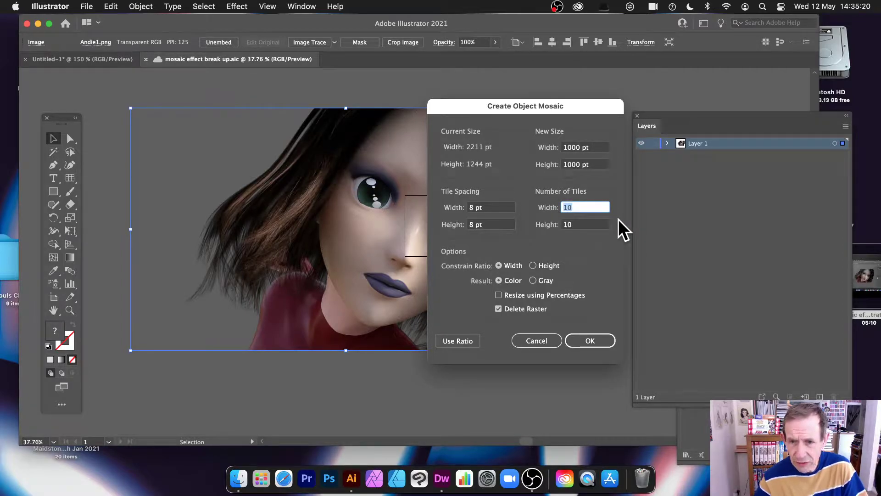
Step: Set 20 tiles across, constrain the ratio by height, and choose a Gray result
{"action": "type", "text": "20"}
{"action": "key", "text": "Tab"}
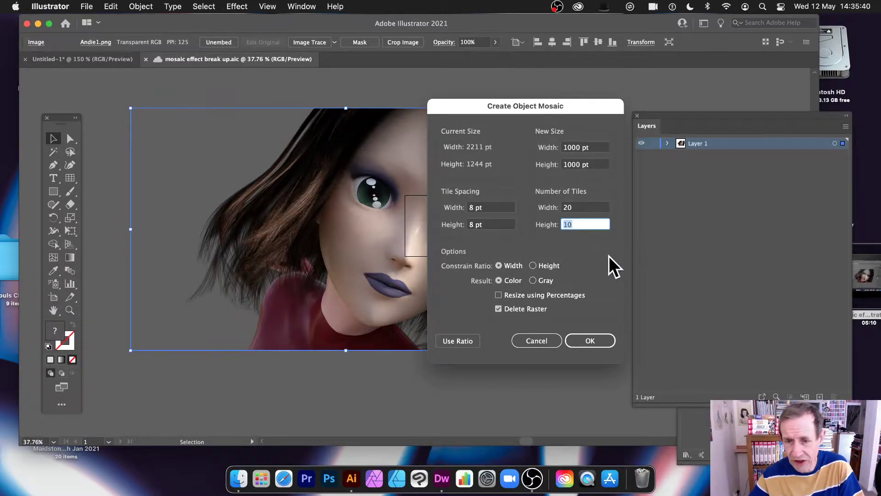
{"action": "left_click", "coordinate": [533, 266]}
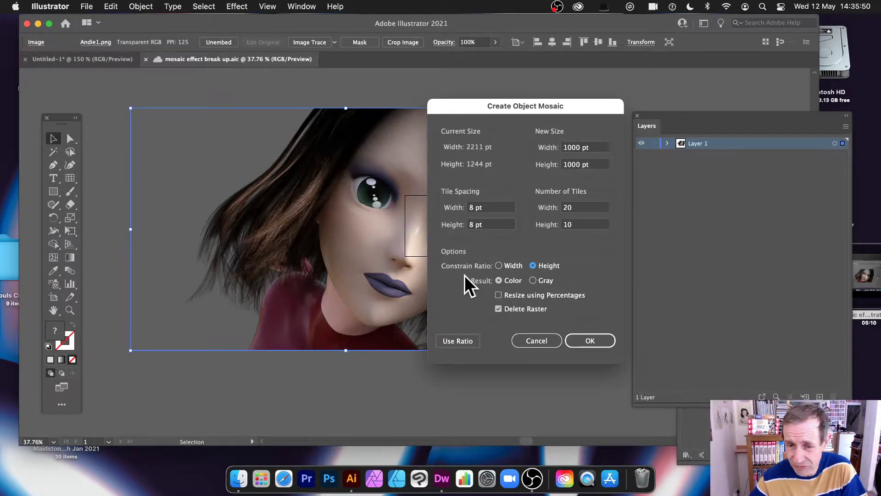
{"action": "left_click", "coordinate": [533, 281]}
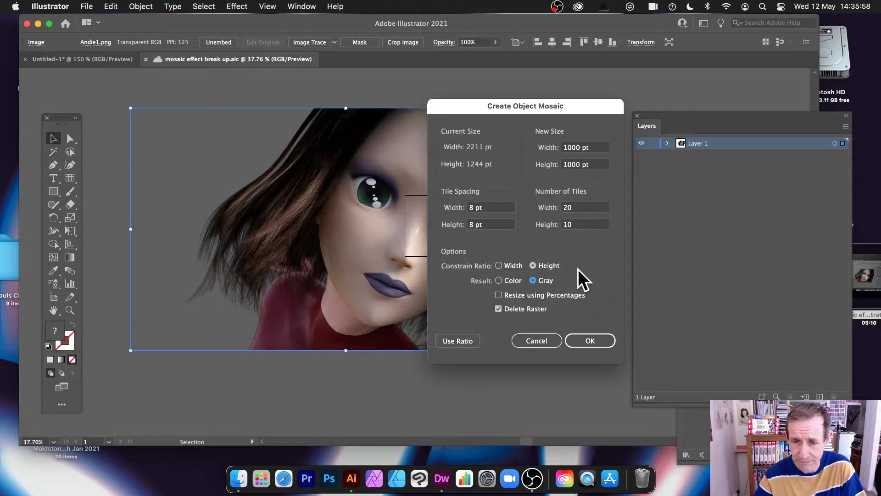
Step: Keep the new size at 1000 × 1000 pt without percentages and apply the mosaic
{"action": "left_click", "coordinate": [498, 294]}
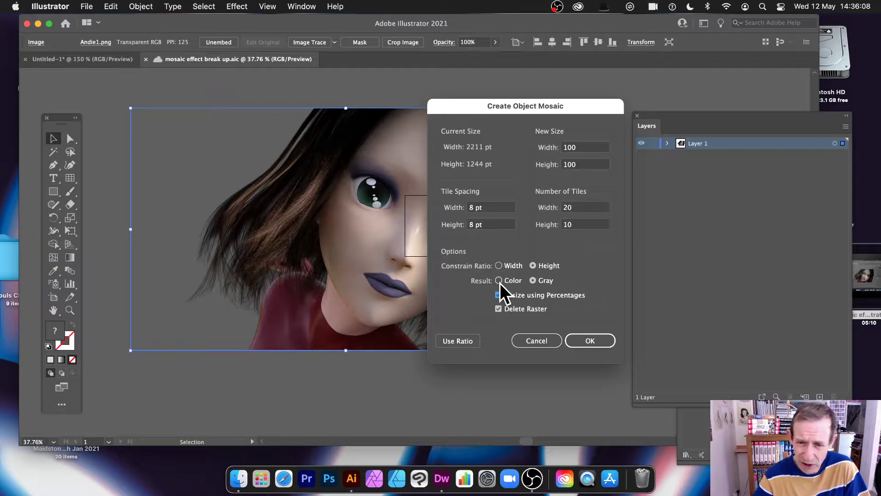
{"action": "left_click", "coordinate": [499, 295]}
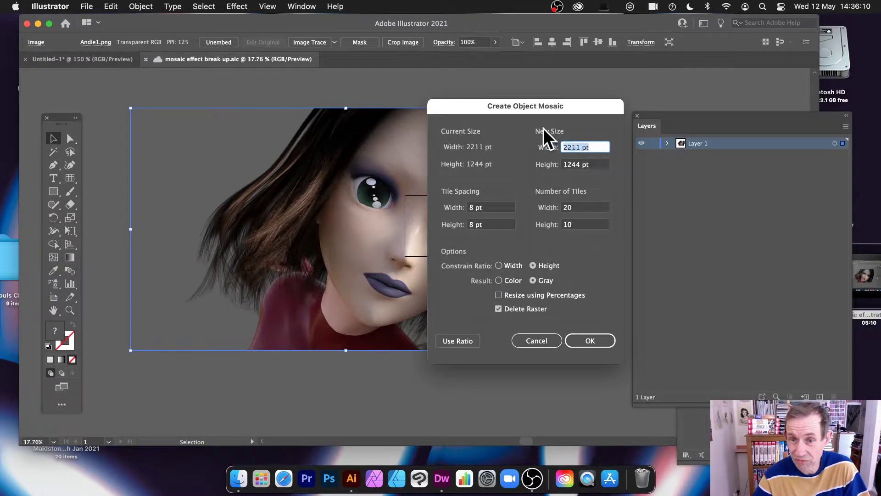
{"action": "type", "text": "1000"}
{"action": "key", "text": "Tab"}
{"action": "type", "text": "1000"}
{"action": "key", "text": "Tab"}
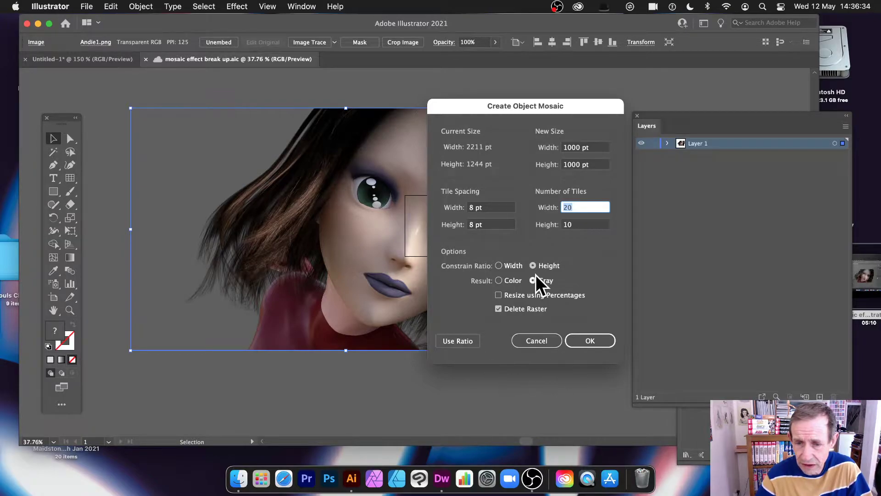
{"action": "left_click", "coordinate": [597, 341]}
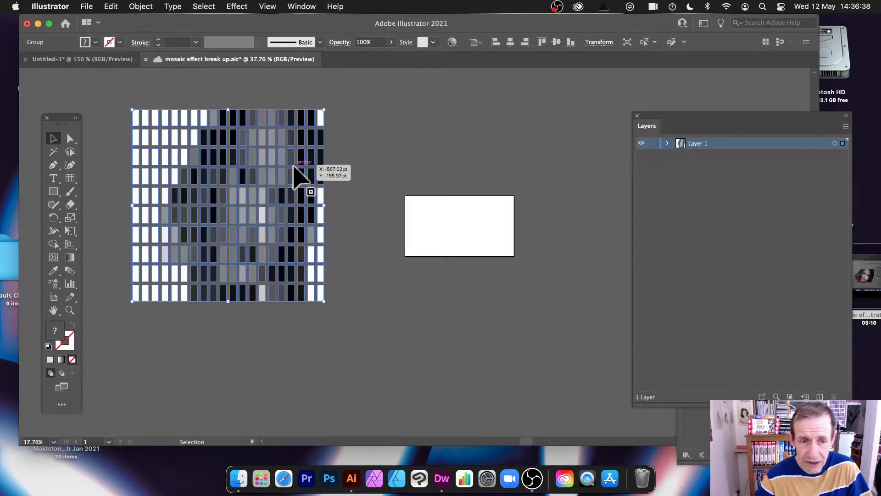
Step: Undo the grey mosaic to restore the photo and reopen Create Object Mosaic
{"action": "key", "text": "a"}
{"action": "key", "text": "super+z"}
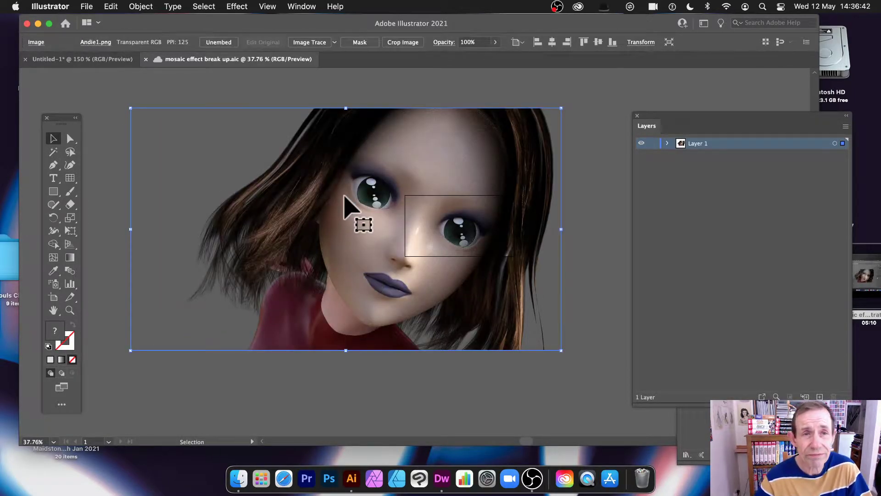
{"action": "left_click", "coordinate": [141, 6]}
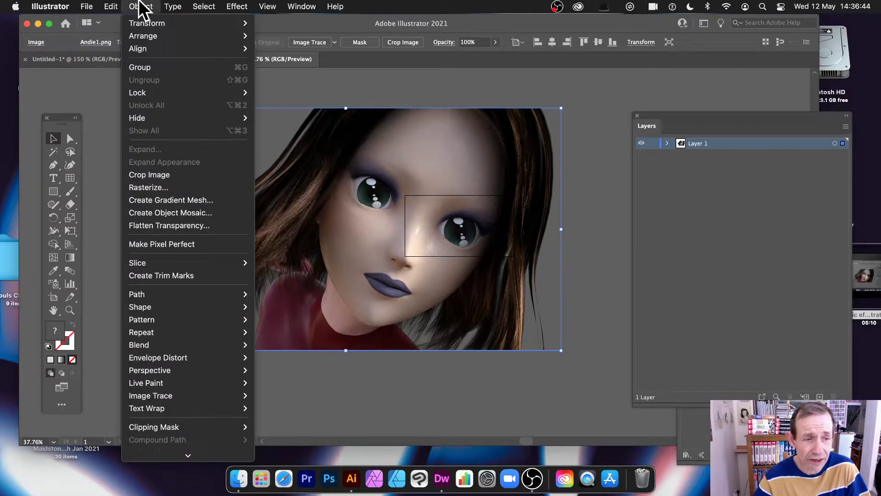
{"action": "left_click", "coordinate": [170, 214]}
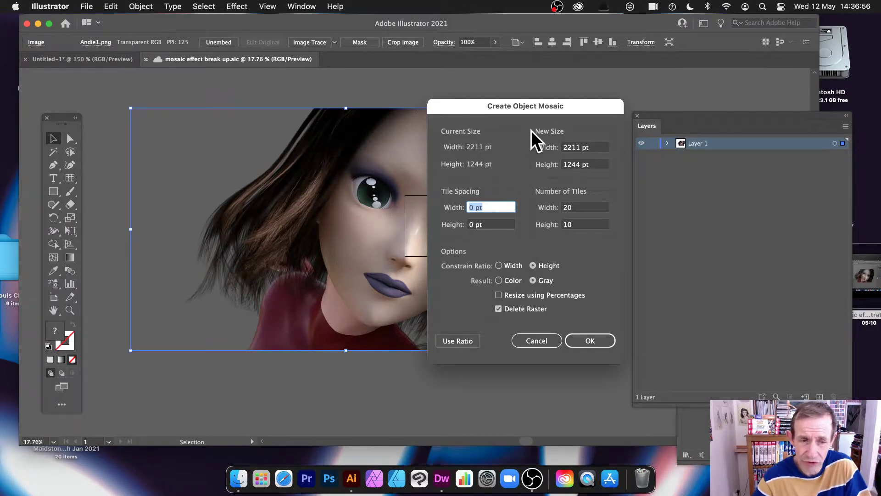
Step: Set 10 × 10 tiles, 8 pt tile spacing and a Color result
{"action": "left_click", "coordinate": [599, 147]}
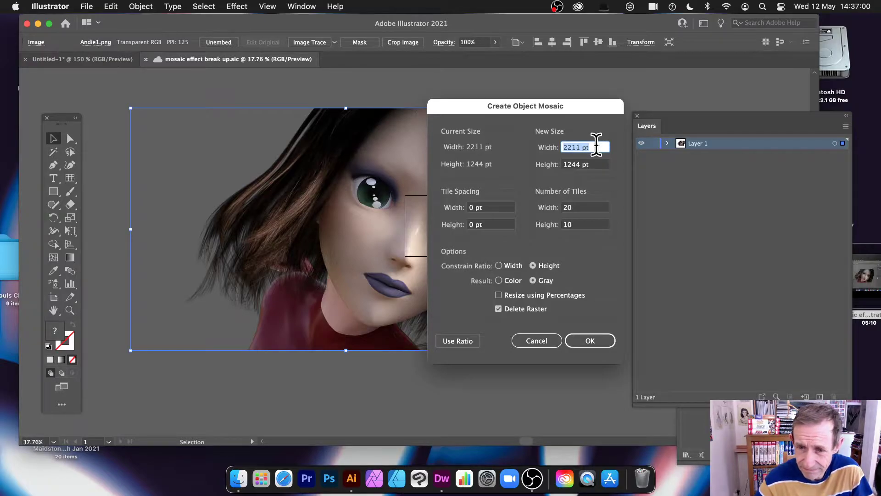
{"action": "type", "text": "10"}
{"action": "key", "text": "Tab"}
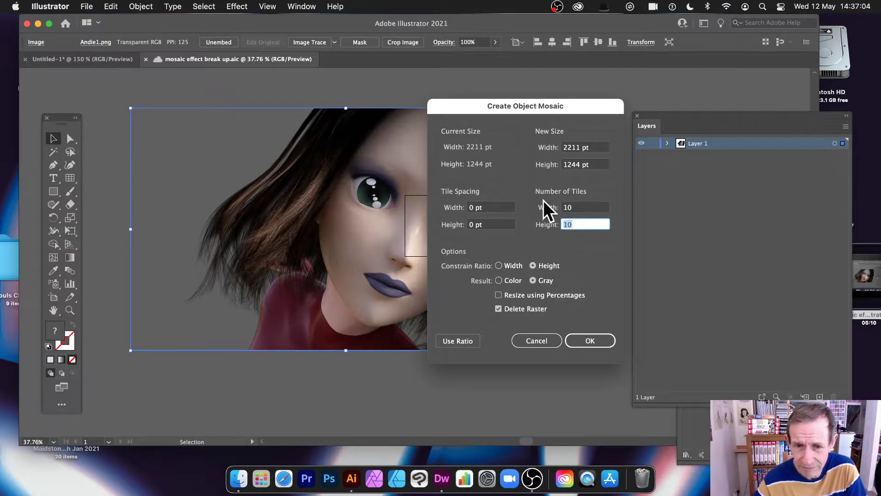
{"action": "left_click", "coordinate": [497, 210]}
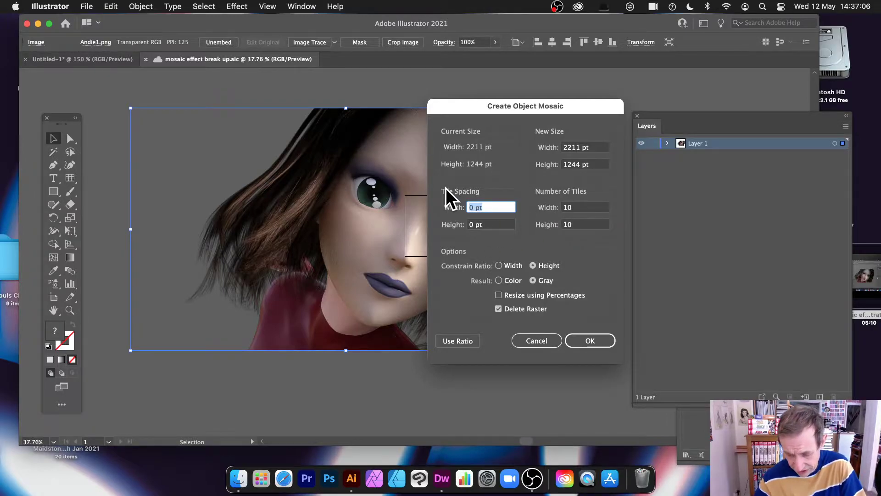
{"action": "type", "text": "8"}
{"action": "key", "text": "Tab"}
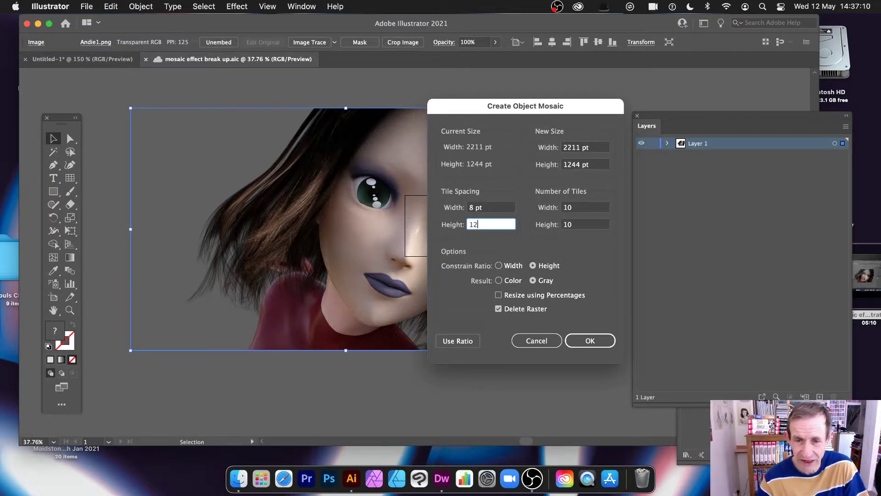
{"action": "type", "text": "12"}
{"action": "key", "text": "Tab"}
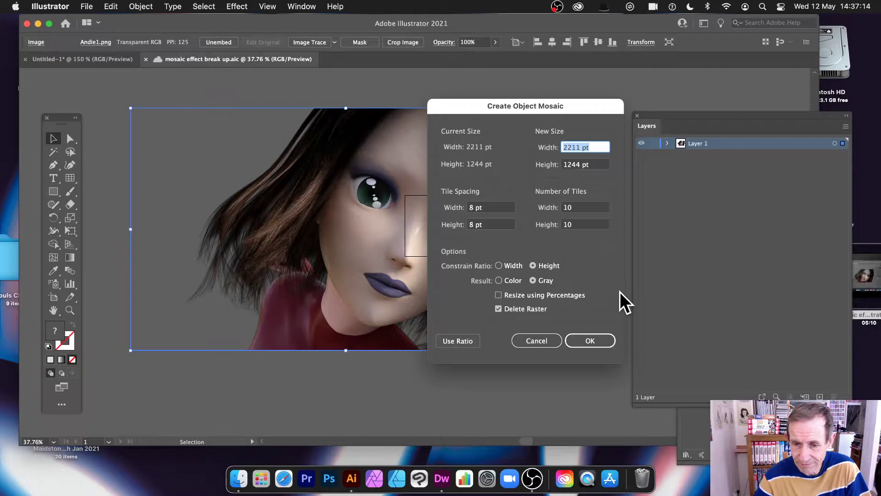
{"action": "left_click", "coordinate": [506, 280]}
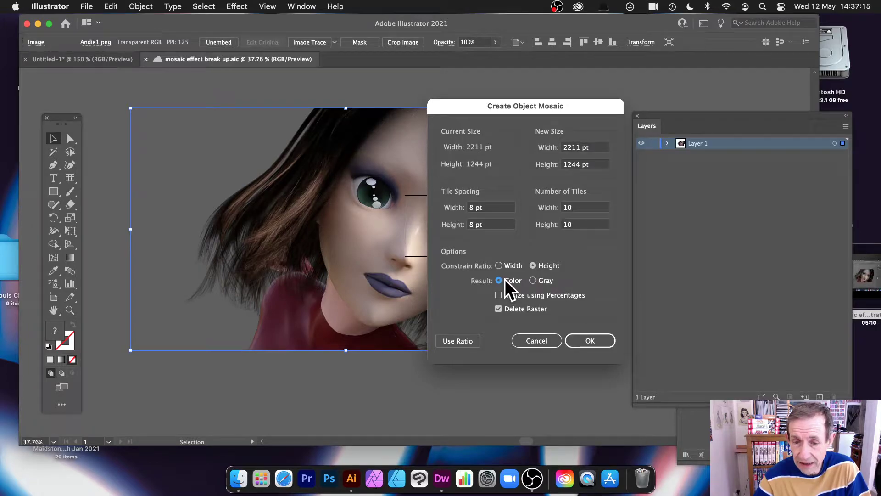
Step: Create the 10 × 10 colour tile mosaic and nudge the whole grid slightly right
{"action": "left_click", "coordinate": [595, 339]}
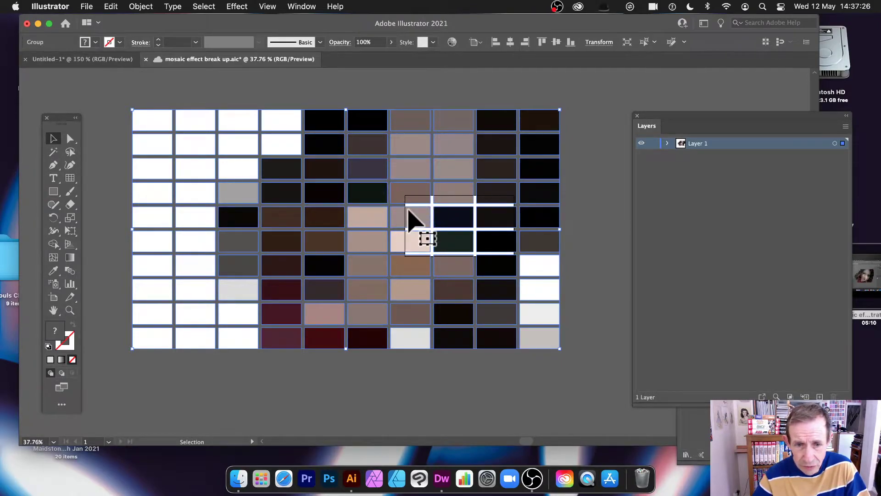
{"action": "mouse_move", "coordinate": [452, 211]}
{"action": "left_mouse_down"}
{"action": "mouse_move", "coordinate": [418, 203]}
{"action": "mouse_move", "coordinate": [406, 233]}
{"action": "mouse_move", "coordinate": [477, 213]}
{"action": "mouse_move", "coordinate": [457, 197]}
{"action": "left_mouse_up"}
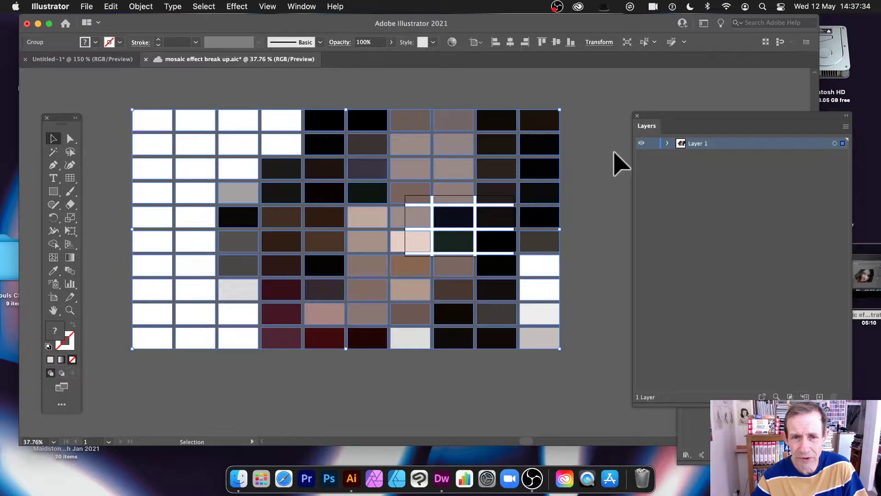
{"action": "left_click_drag", "start_coordinate": [418, 127], "coordinate": [436, 136]}
{"action": "left_click", "coordinate": [145, 6]}
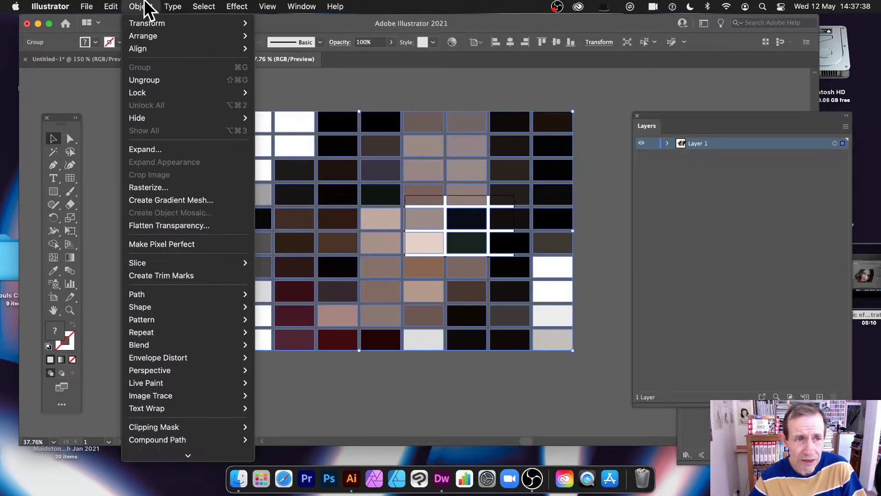
Step: Ungroup the mosaic tiles, deselect them, and save the document
{"action": "left_click", "coordinate": [167, 81]}
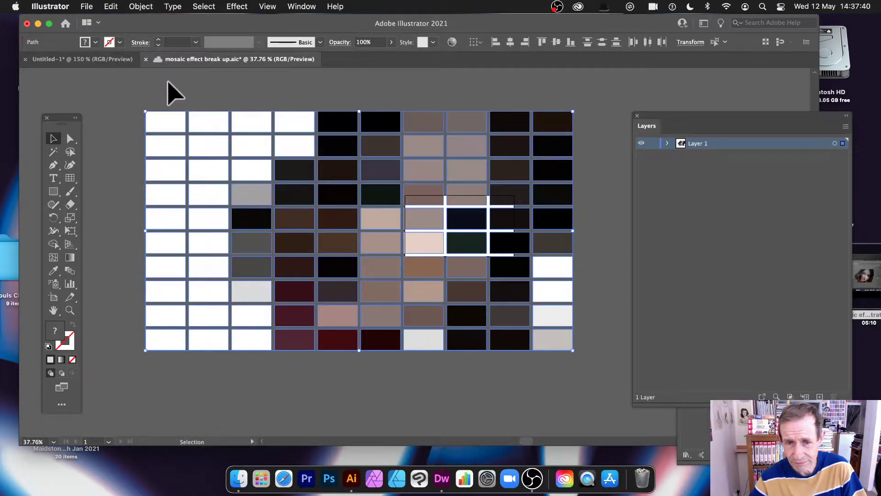
{"action": "left_click", "coordinate": [374, 94]}
{"action": "key", "text": "super+s"}
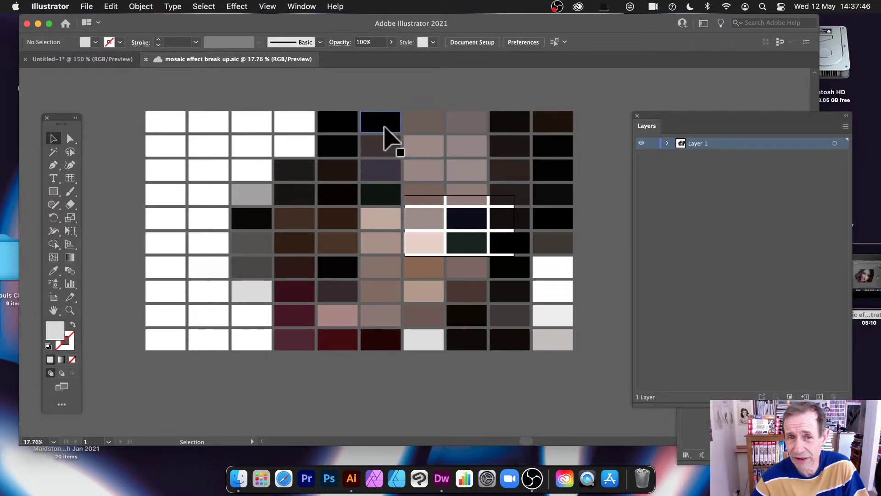
Step: Break up the upper-left corner by moving a black tile and deleting several white tiles
{"action": "left_click_drag", "start_coordinate": [385, 116], "coordinate": [296, 167]}
{"action": "left_click_drag", "start_coordinate": [291, 126], "coordinate": [300, 144]}
{"action": "left_click", "coordinate": [301, 145]}
{"action": "key", "text": "Delete"}
{"action": "left_click", "coordinate": [248, 142]}
{"action": "key", "text": "Delete"}
{"action": "left_click", "coordinate": [250, 128]}
{"action": "key", "text": "Delete"}
{"action": "left_click", "coordinate": [262, 174]}
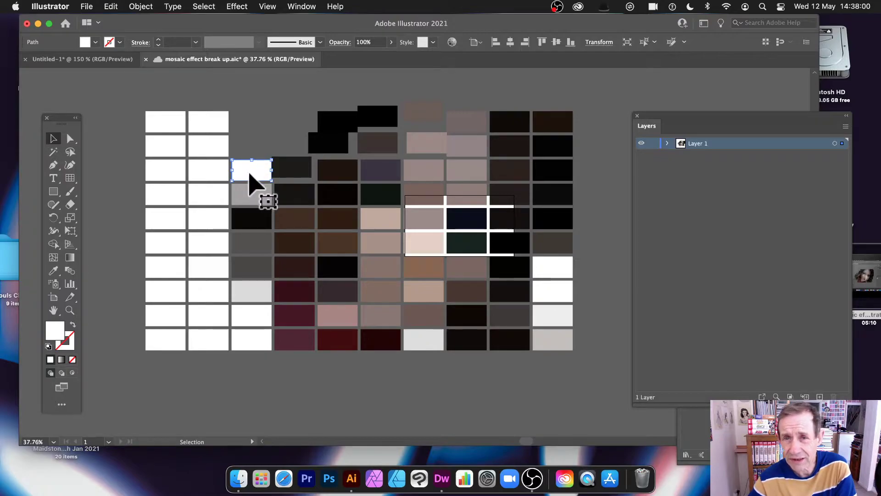
Step: Select all tiles with the same white fill and stroke and delete them
{"action": "left_click", "coordinate": [212, 7]}
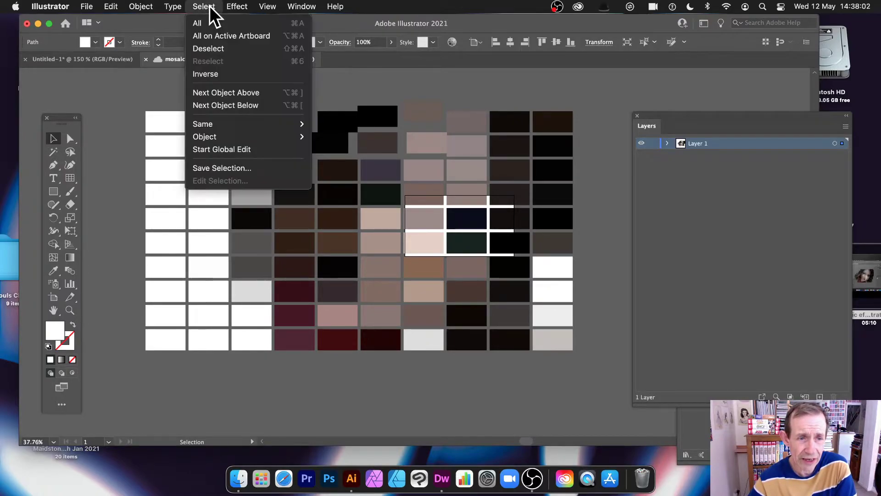
{"action": "mouse_move", "coordinate": [201, 123]}
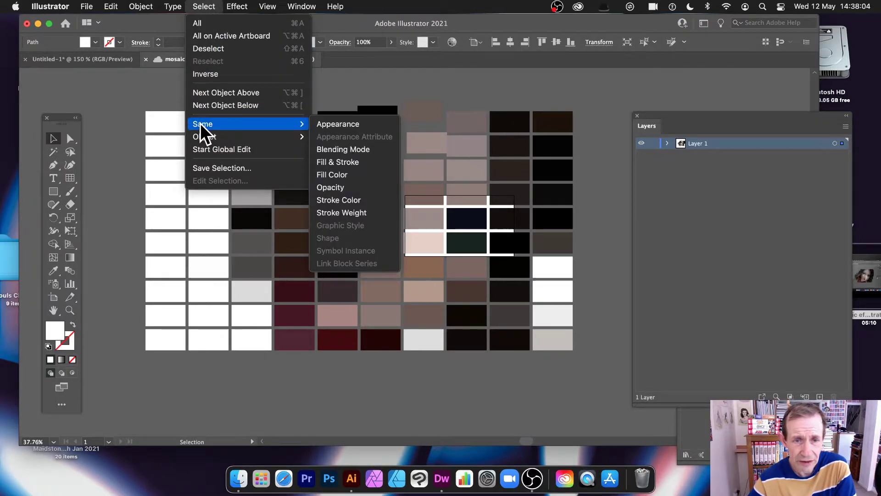
{"action": "left_click", "coordinate": [371, 163]}
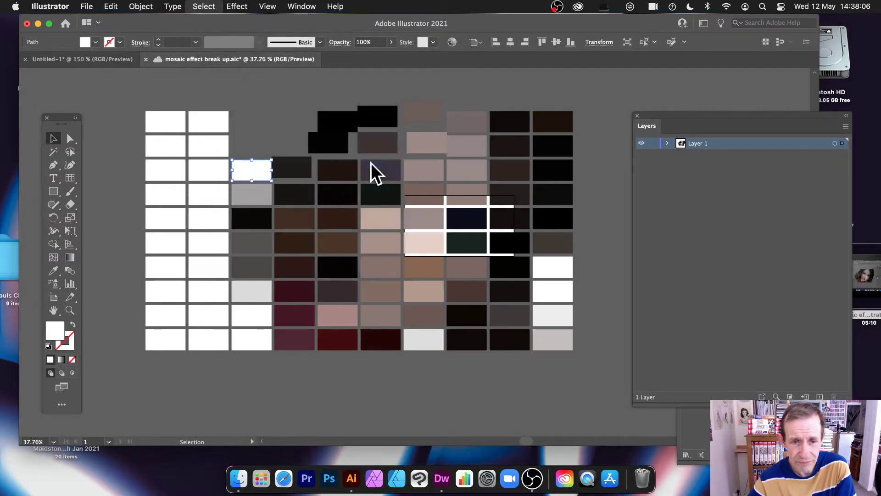
{"action": "key", "text": "Delete"}
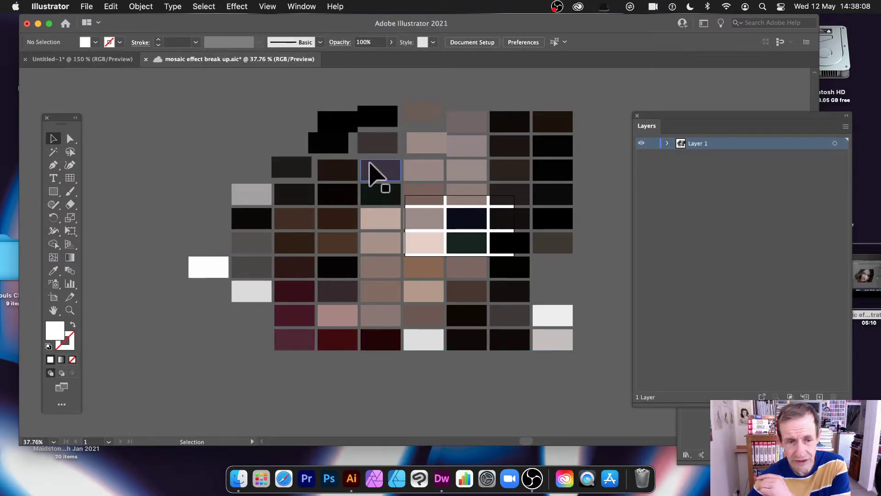
Step: Delete the leftover white tile and marquee-select all remaining mosaic tiles
{"action": "left_click", "coordinate": [219, 270]}
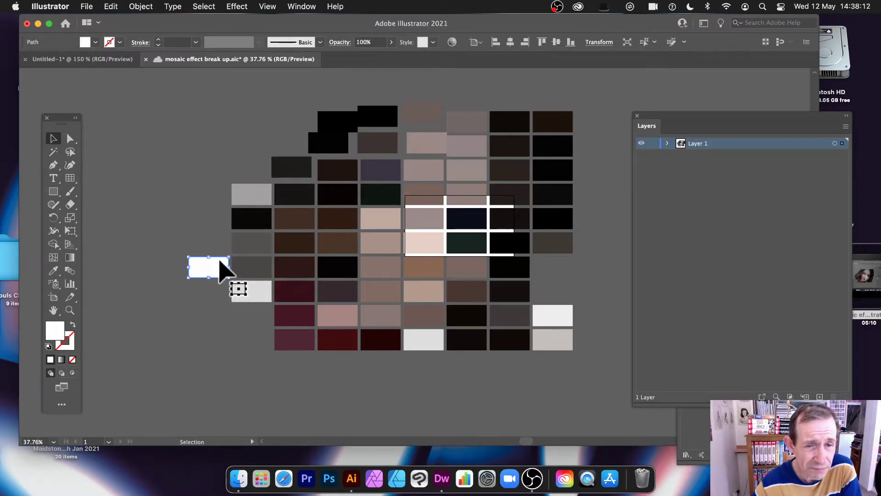
{"action": "left_click_drag", "start_coordinate": [225, 266], "coordinate": [553, 316]}
{"action": "key", "text": "Delete"}
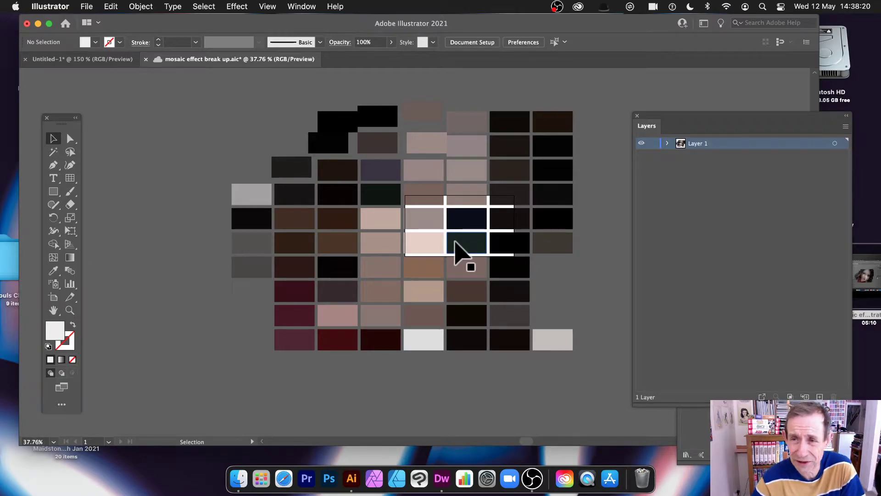
{"action": "left_click_drag", "start_coordinate": [202, 102], "coordinate": [608, 381]}
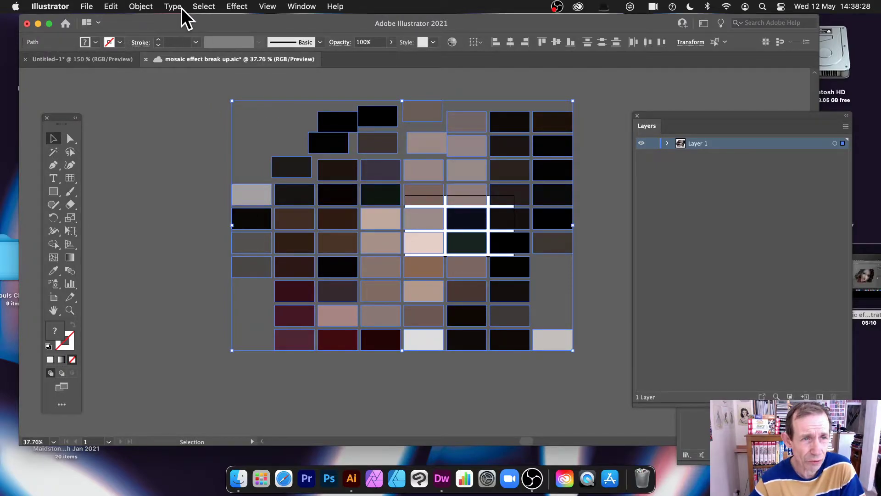
{"action": "left_click", "coordinate": [110, 7]}
{"action": "mouse_move", "coordinate": [117, 219]}
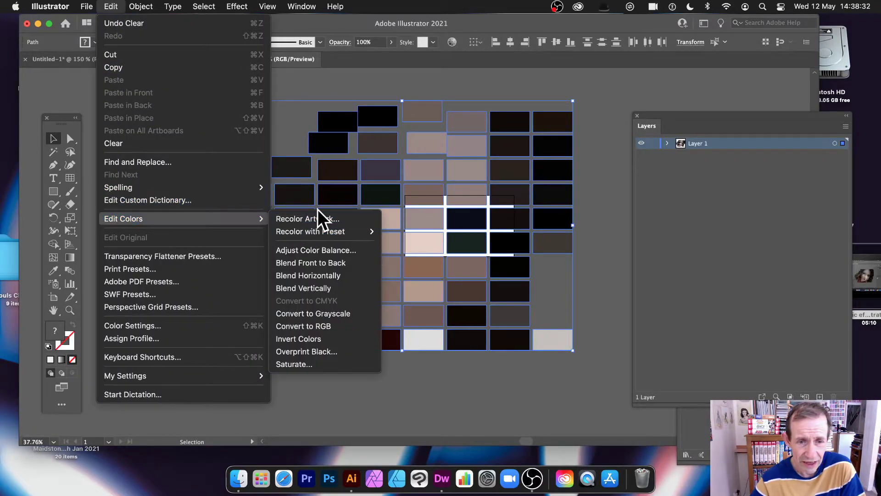
{"action": "mouse_move", "coordinate": [315, 230]}
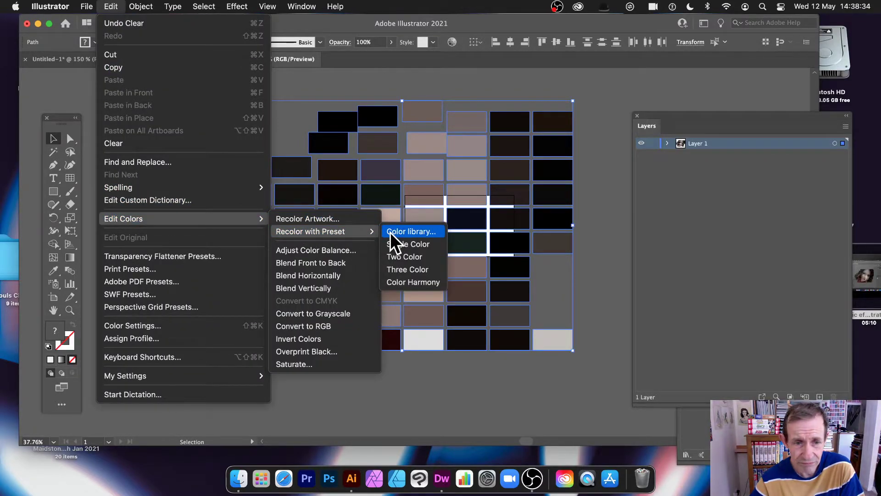
{"action": "left_click", "coordinate": [341, 221]}
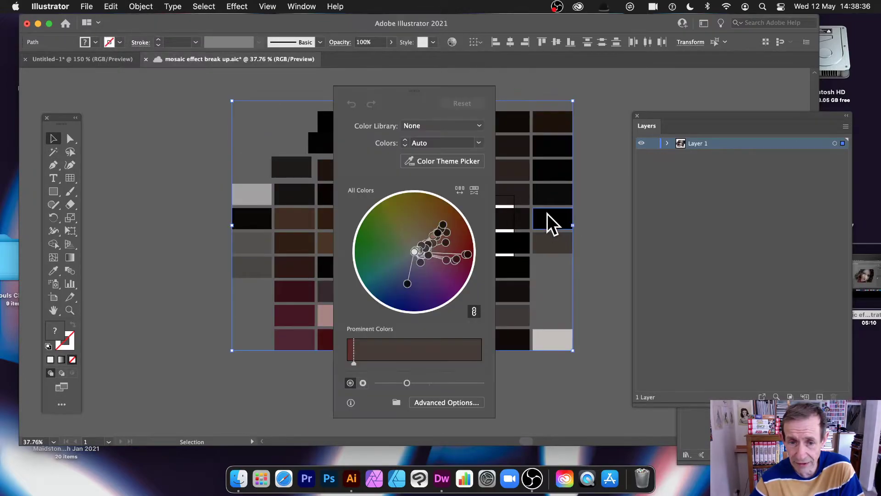
{"action": "left_click_drag", "start_coordinate": [407, 96], "coordinate": [566, 91]}
{"action": "left_click_drag", "start_coordinate": [597, 224], "coordinate": [560, 252]}
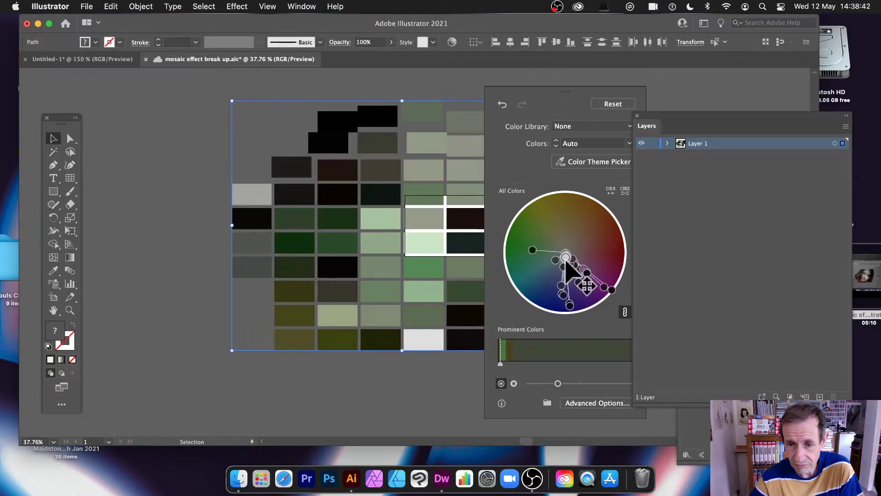
{"action": "left_click_drag", "start_coordinate": [566, 385], "coordinate": [592, 383]}
{"action": "left_click_drag", "start_coordinate": [565, 252], "coordinate": [596, 291]}
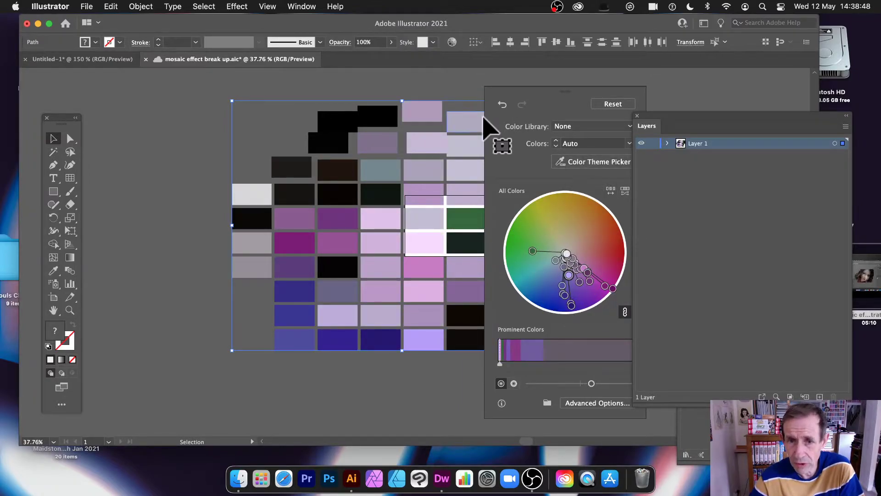
{"action": "left_click", "coordinate": [491, 98]}
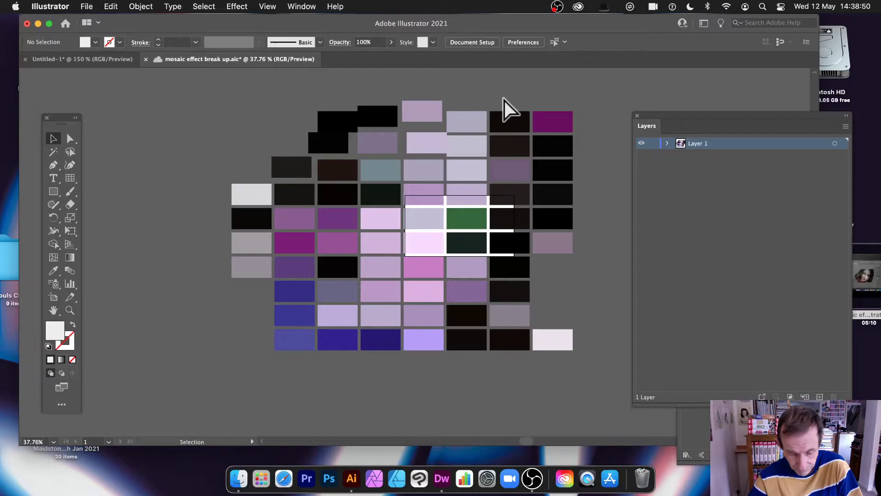
{"action": "key", "text": "super+z"}
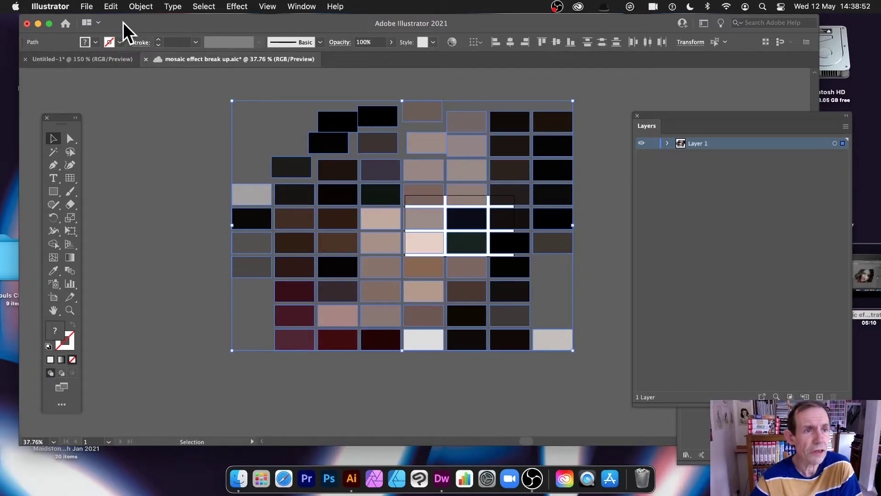
Step: Show the Object > Envelope Distort submenu for the selected mosaic tiles
{"action": "left_click", "coordinate": [128, 5]}
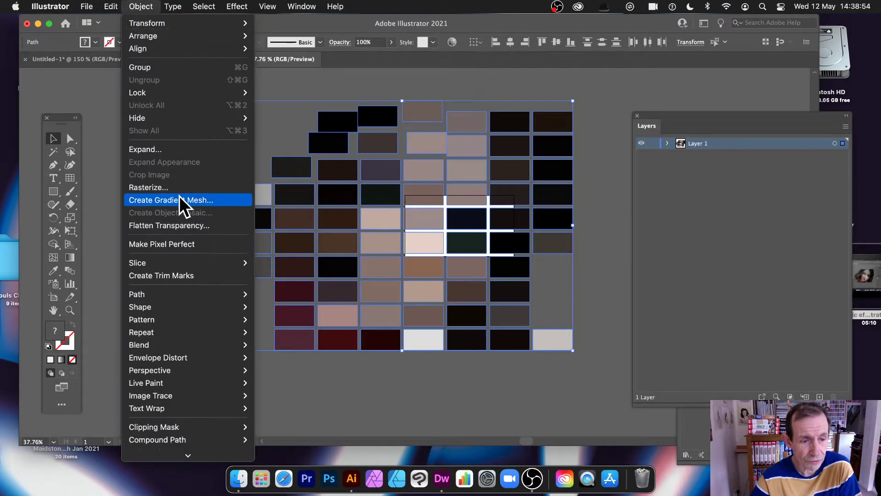
{"action": "mouse_move", "coordinate": [198, 297]}
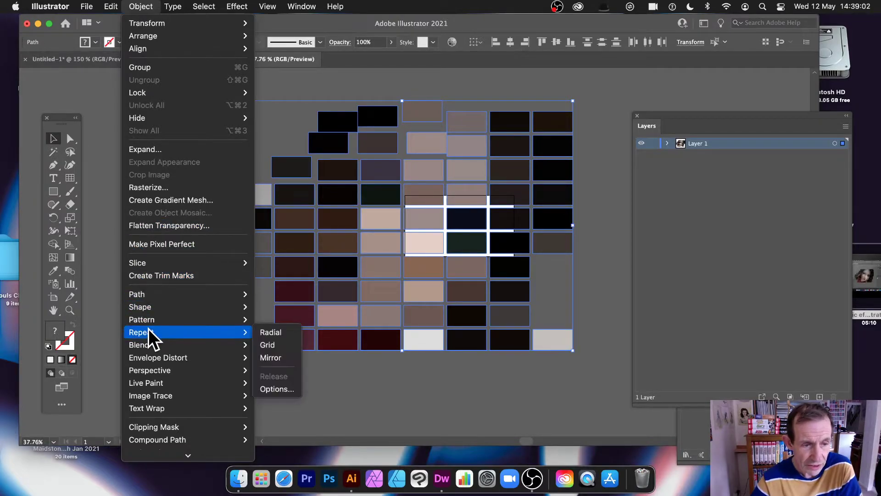
{"action": "mouse_move", "coordinate": [151, 323]}
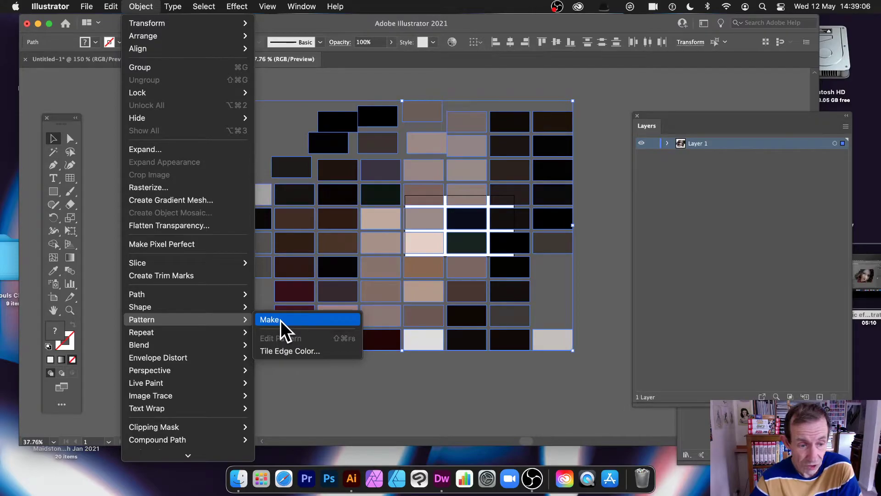
Step: Open the warp options, set the bend to 94%, and try Arc and Arc Lower styles
{"action": "mouse_move", "coordinate": [225, 357]}
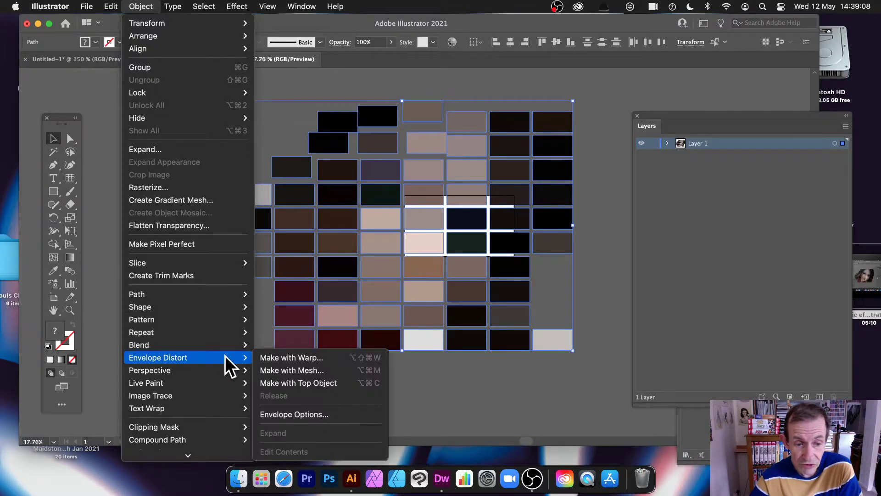
{"action": "left_click", "coordinate": [309, 357]}
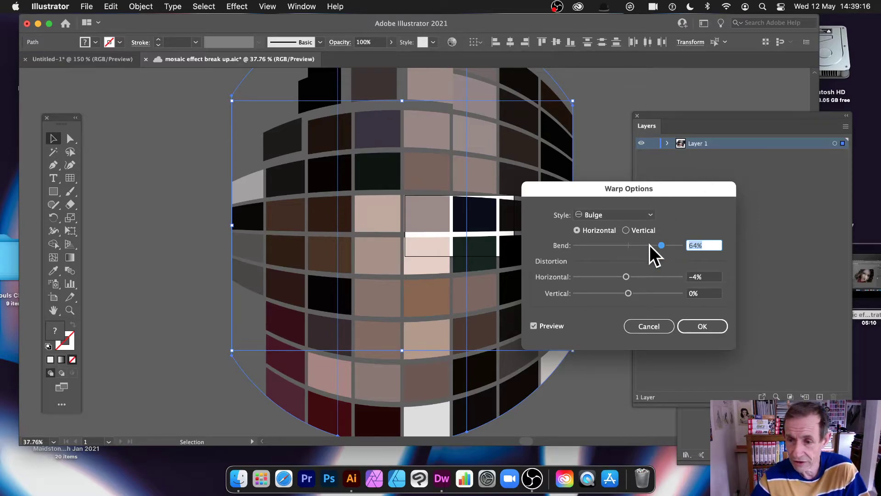
{"action": "left_click_drag", "start_coordinate": [663, 243], "coordinate": [679, 243]}
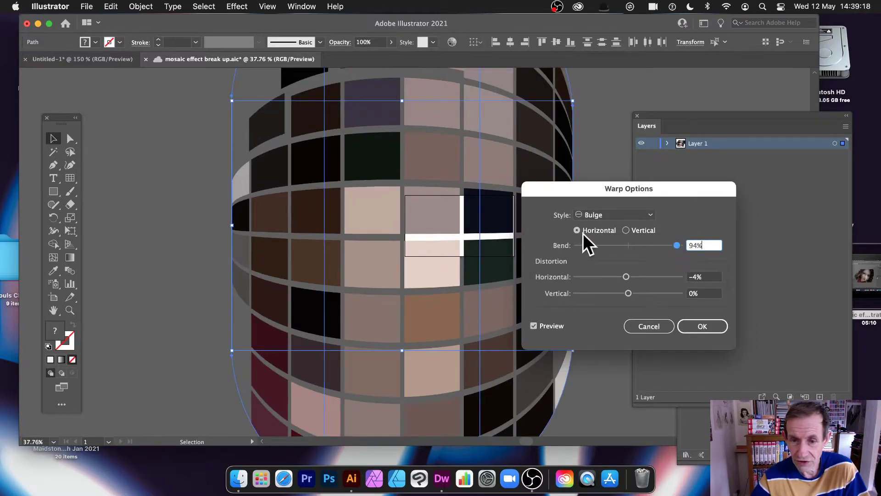
{"action": "left_click", "coordinate": [604, 214]}
{"action": "left_click", "coordinate": [605, 227]}
{"action": "left_click", "coordinate": [612, 214]}
{"action": "left_click", "coordinate": [608, 231]}
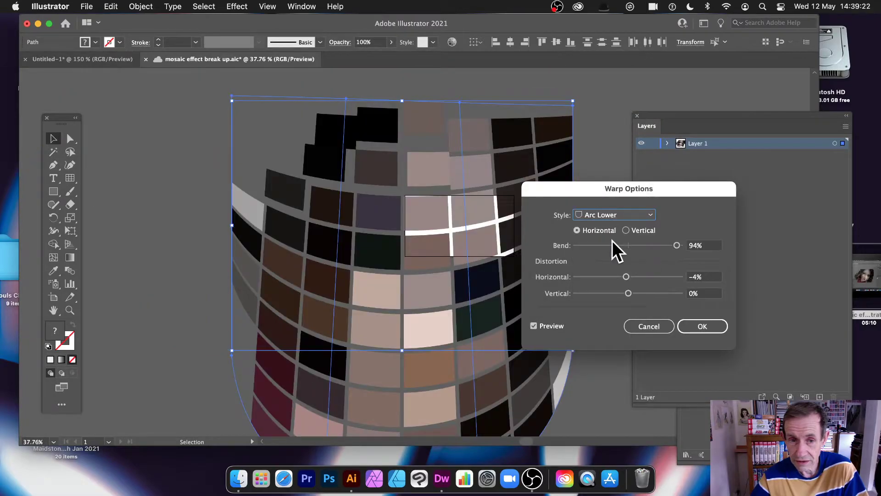
Step: Apply the Arch warp, move the warped mosaic, then undo the warp
{"action": "left_click", "coordinate": [616, 214]}
{"action": "left_click", "coordinate": [617, 260]}
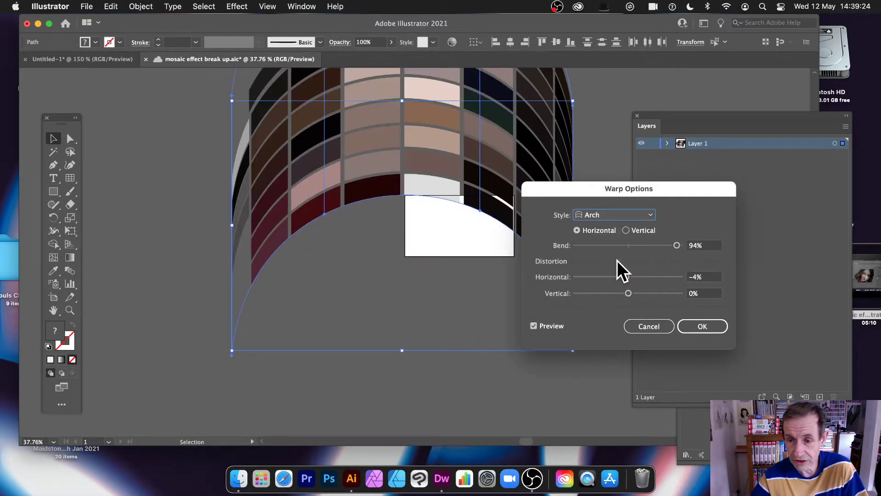
{"action": "left_click", "coordinate": [703, 326]}
{"action": "left_click_drag", "start_coordinate": [425, 316], "coordinate": [468, 296]}
{"action": "key", "text": "super+z"}
{"action": "key", "text": "super+z"}
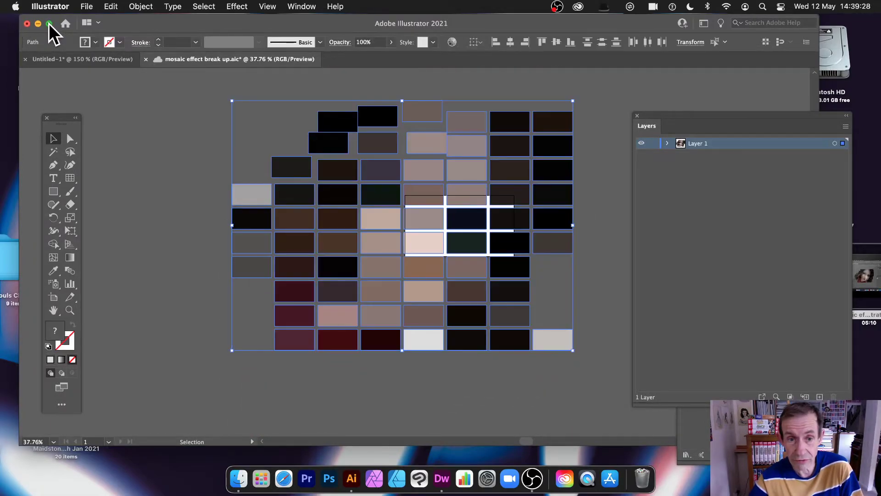
{"action": "left_click", "coordinate": [237, 5]}
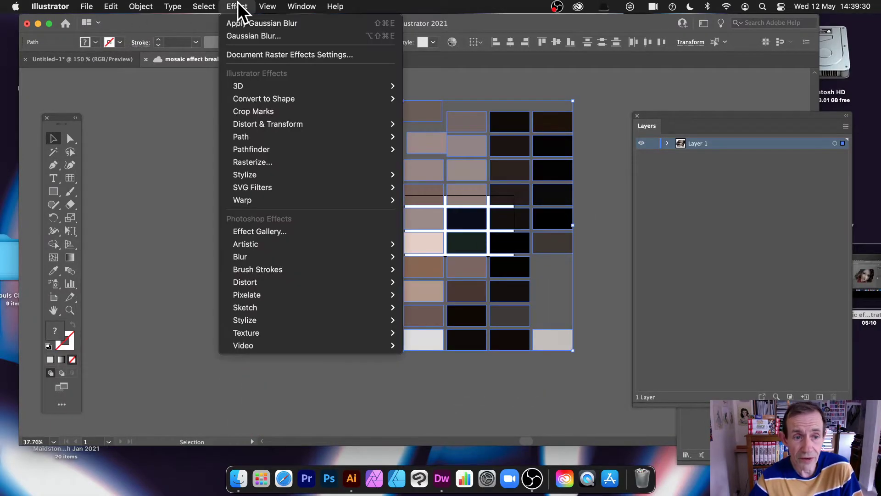
{"action": "mouse_move", "coordinate": [269, 267]}
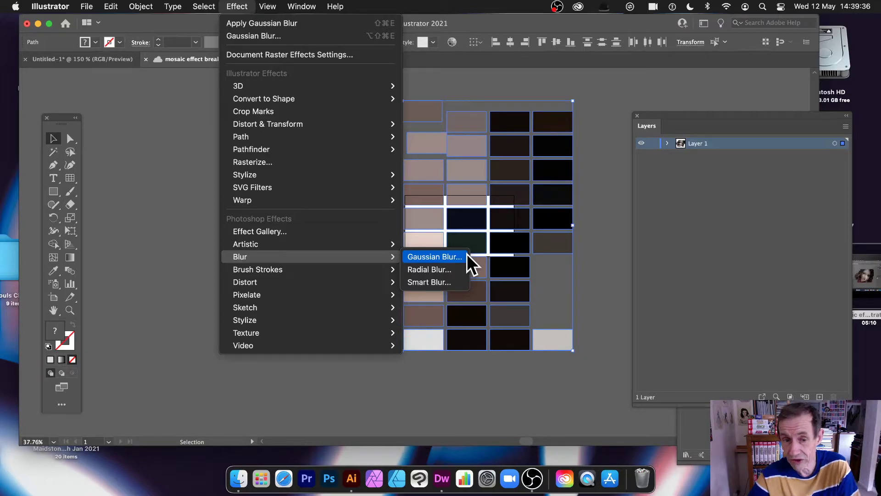
{"action": "left_click", "coordinate": [465, 254]}
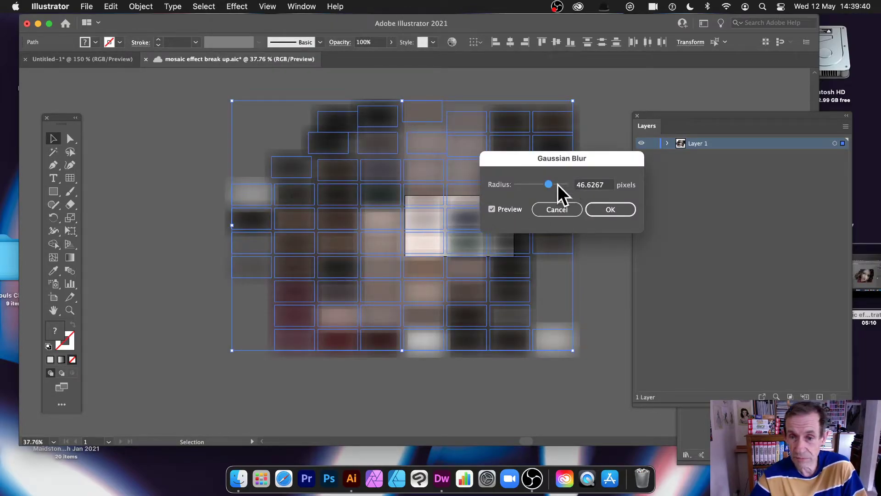
{"action": "left_click", "coordinate": [574, 210]}
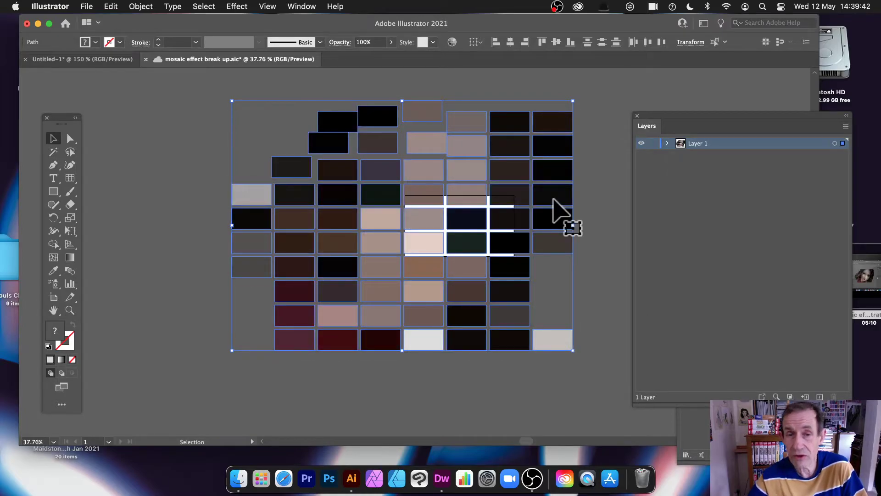
Step: Move a tile out of its grid place and shift a pink tile slightly
{"action": "left_click", "coordinate": [170, 163]}
{"action": "left_click_drag", "start_coordinate": [393, 187], "coordinate": [457, 195]}
{"action": "left_click", "coordinate": [443, 177]}
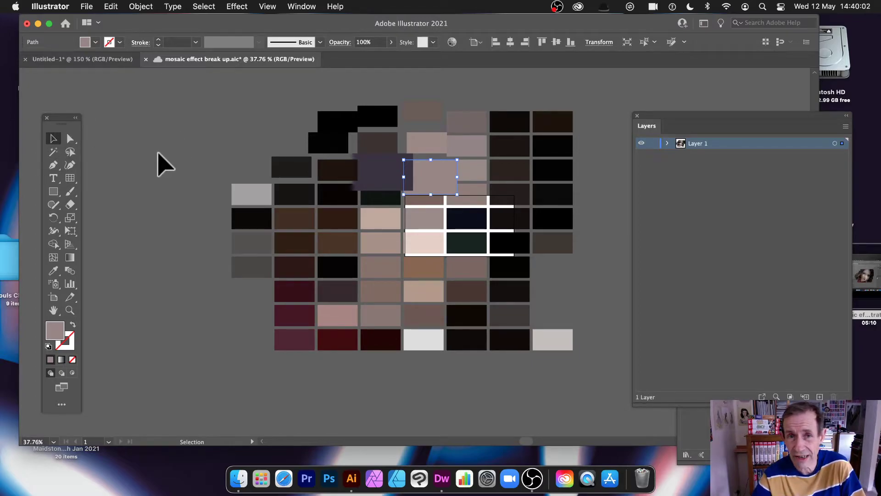
{"action": "left_click", "coordinate": [69, 138]}
{"action": "mouse_move", "coordinate": [406, 196]}
{"action": "left_mouse_down"}
{"action": "mouse_move", "coordinate": [393, 211]}
{"action": "mouse_move", "coordinate": [402, 193]}
{"action": "left_mouse_up"}
{"action": "left_click", "coordinate": [576, 173]}
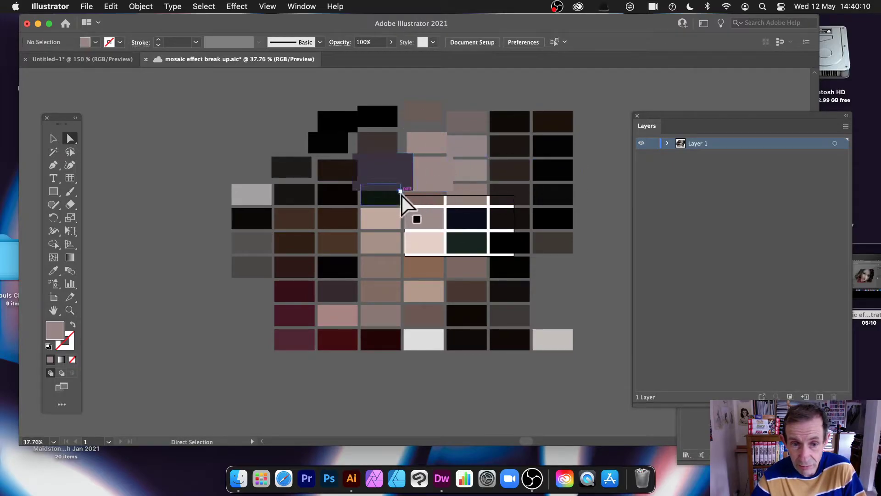
Step: Stretch the purple tile downward, skew the pale tile into a trapezoid, and select all tiles
{"action": "left_click", "coordinate": [402, 191]}
{"action": "mouse_move", "coordinate": [403, 197]}
{"action": "left_mouse_down"}
{"action": "mouse_move", "coordinate": [403, 222]}
{"action": "mouse_move", "coordinate": [404, 214]}
{"action": "left_mouse_up"}
{"action": "left_click", "coordinate": [473, 175]}
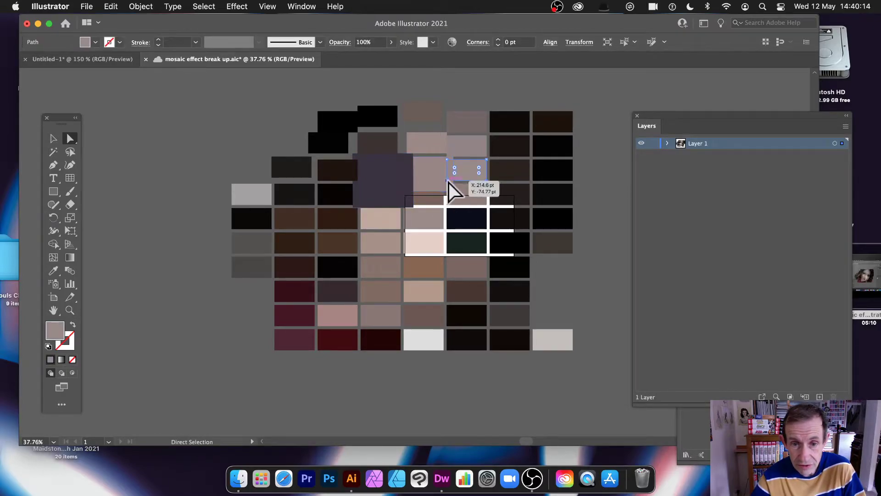
{"action": "left_click_drag", "start_coordinate": [448, 182], "coordinate": [432, 205]}
{"action": "left_click_drag", "start_coordinate": [487, 181], "coordinate": [499, 200]}
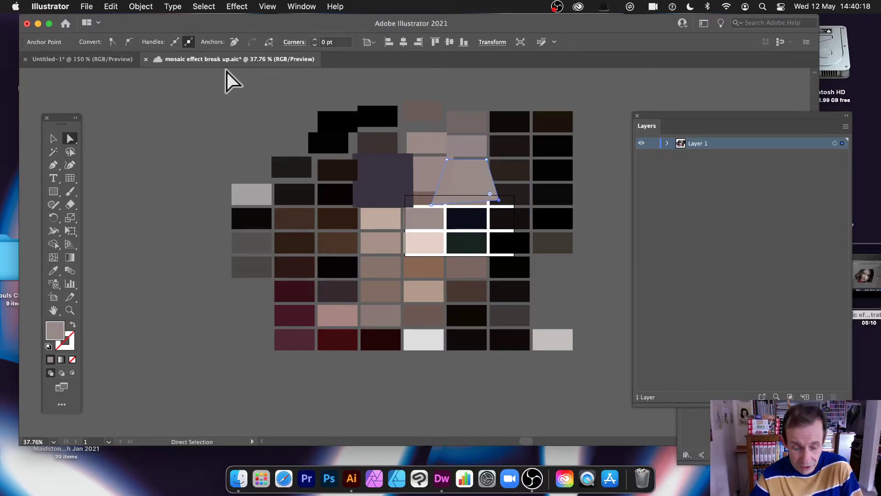
{"action": "key", "text": "super"}
{"action": "key", "text": "super+a"}
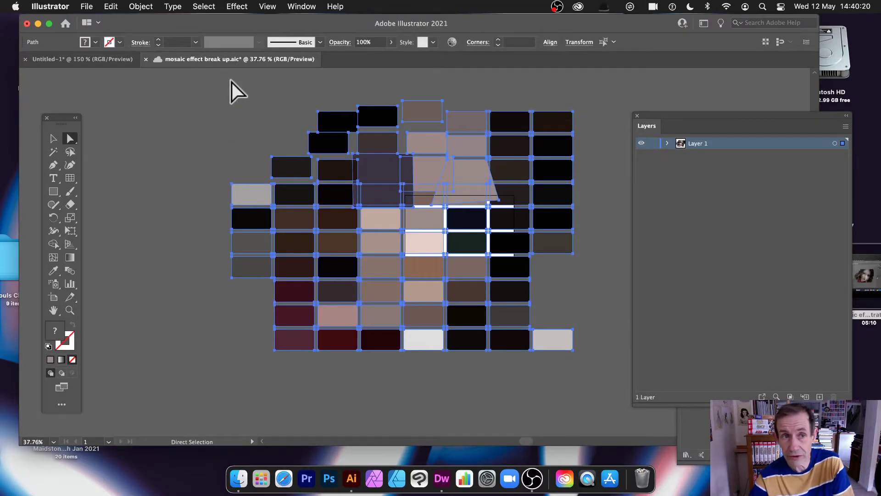
{"action": "left_click", "coordinate": [236, 6]}
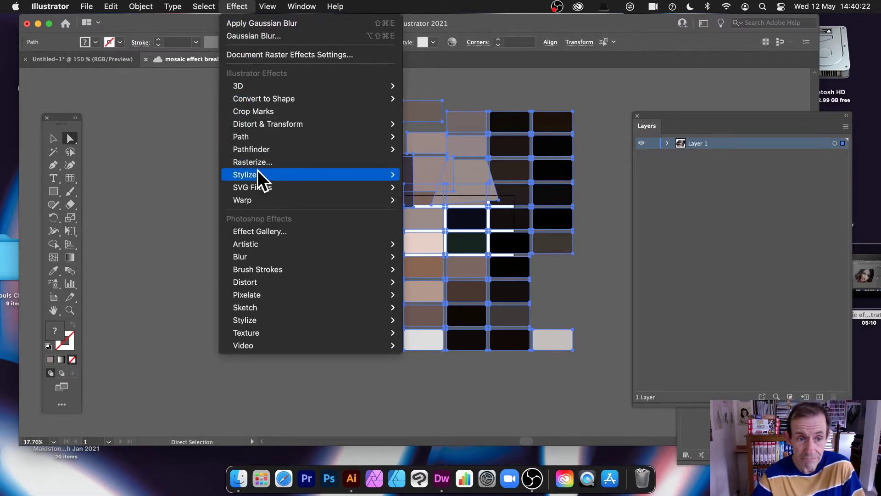
Step: Add a Multiply 75% drop shadow with 20 pt X and Y offsets to all tiles, then deselect
{"action": "mouse_move", "coordinate": [257, 175]}
{"action": "left_click", "coordinate": [432, 173]}
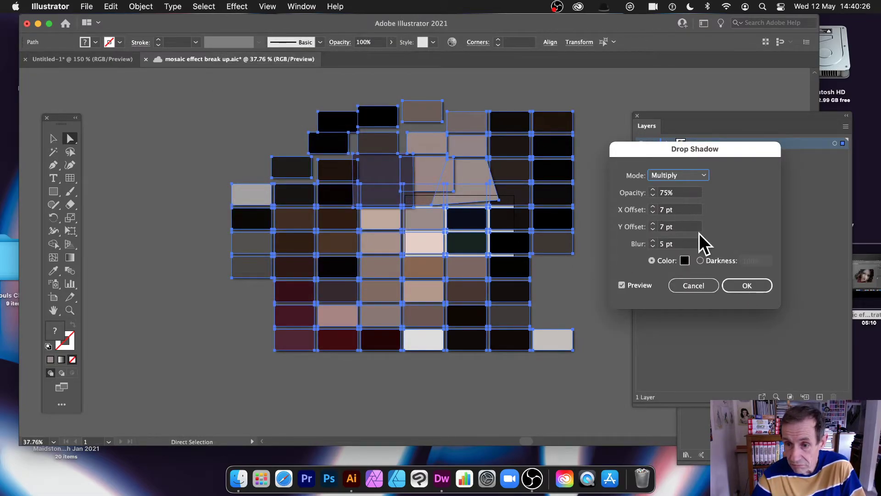
{"action": "double_click", "coordinate": [683, 209]}
{"action": "type", "text": "20"}
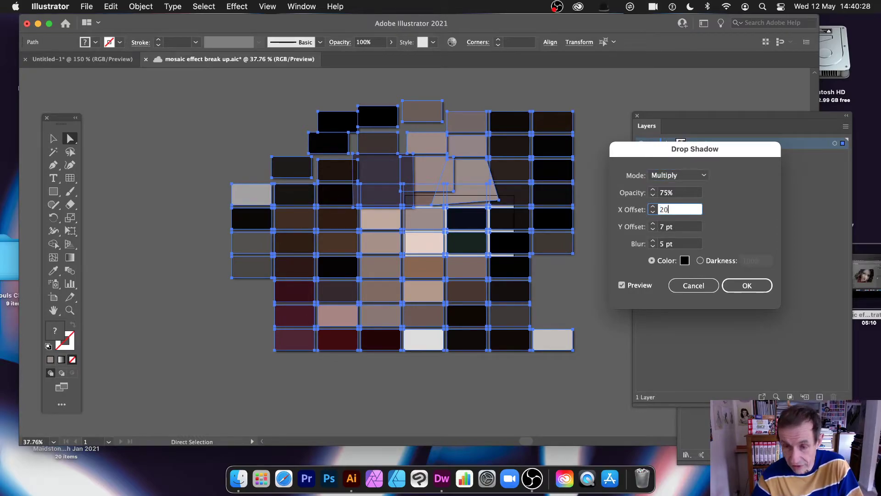
{"action": "key", "text": "Tab"}
{"action": "type", "text": "2"}
{"action": "key", "text": "Tab"}
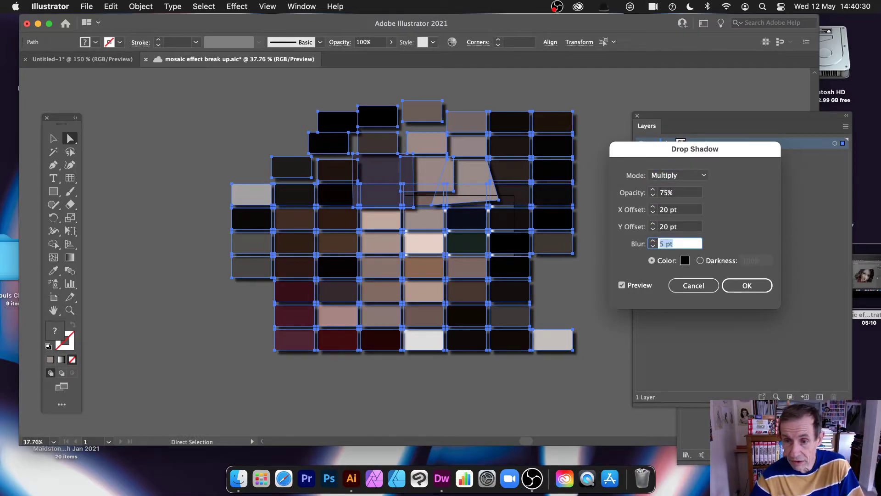
{"action": "left_click", "coordinate": [747, 285]}
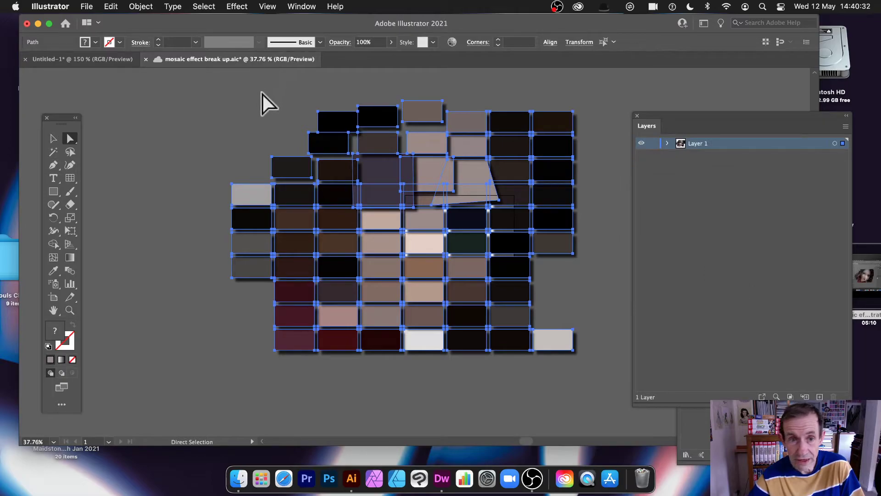
{"action": "left_click", "coordinate": [298, 105]}
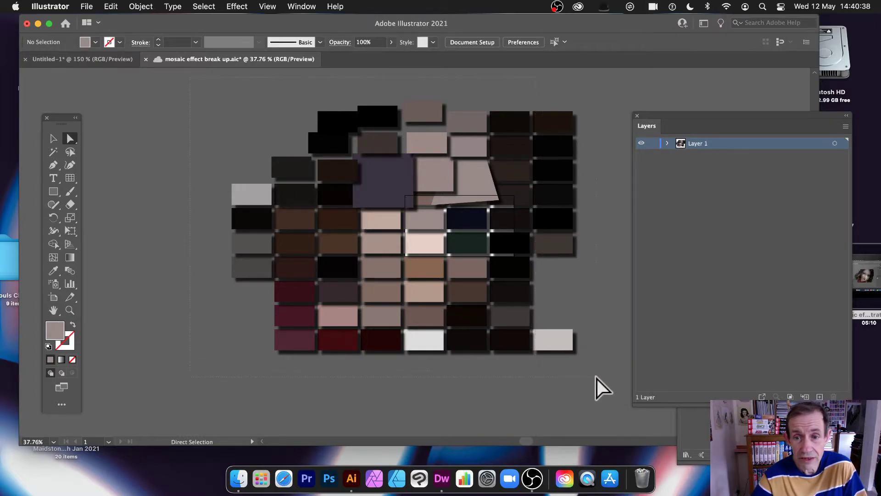
Step: Select all and undo the mosaic edits until the original Andie1.png photo returns
{"action": "key", "text": "super+a"}
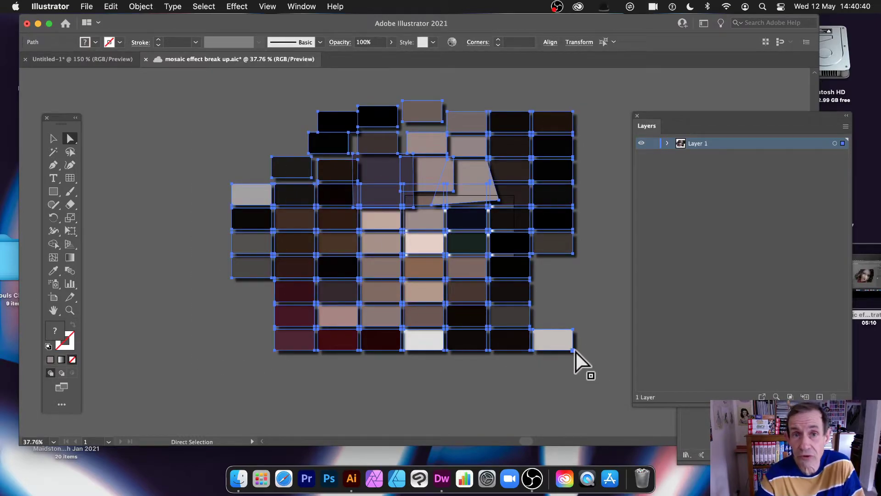
{"action": "key", "text": "super+z"}
{"action": "key", "text": "super+z"}
{"action": "key", "text": "super+z"}
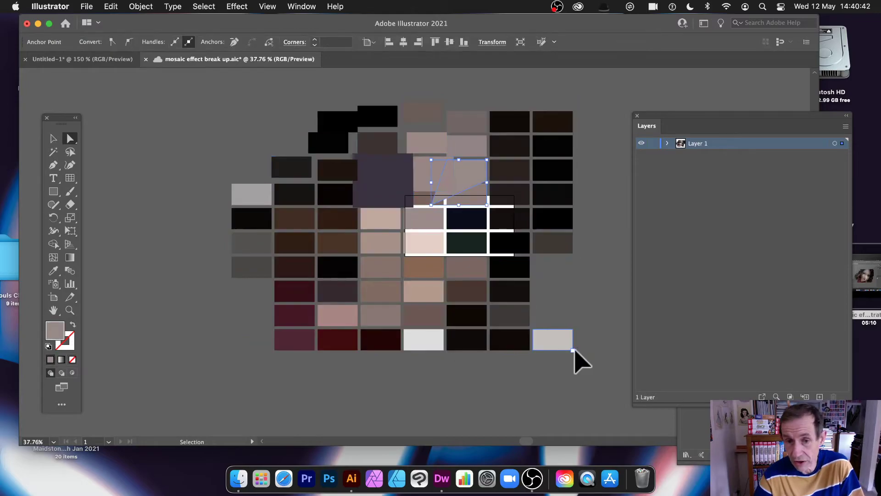
{"action": "key", "text": "super+z"}
{"action": "key", "text": "super+z"}
{"action": "key", "text": "super+z"}
{"action": "key", "text": "super+z"}
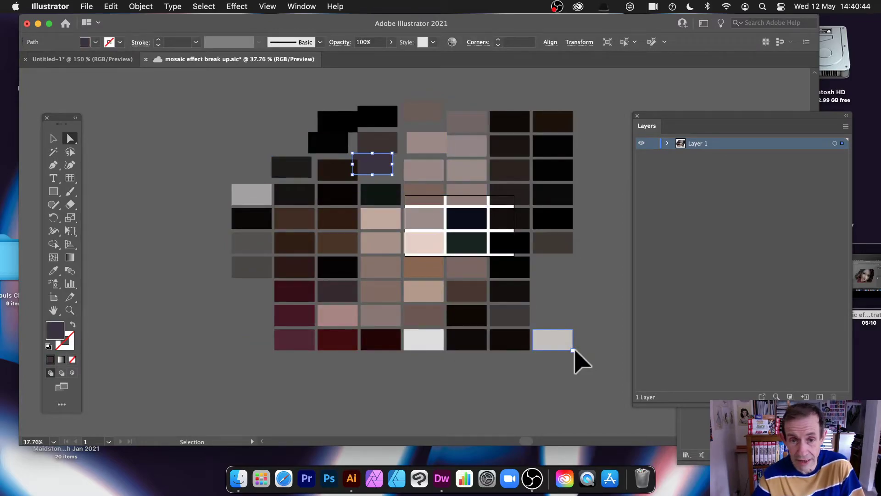
{"action": "key", "text": "super+z"}
{"action": "key", "text": "super+z"}
{"action": "key", "text": "super+z"}
{"action": "key", "text": "super+z"}
{"action": "key", "text": "super+z"}
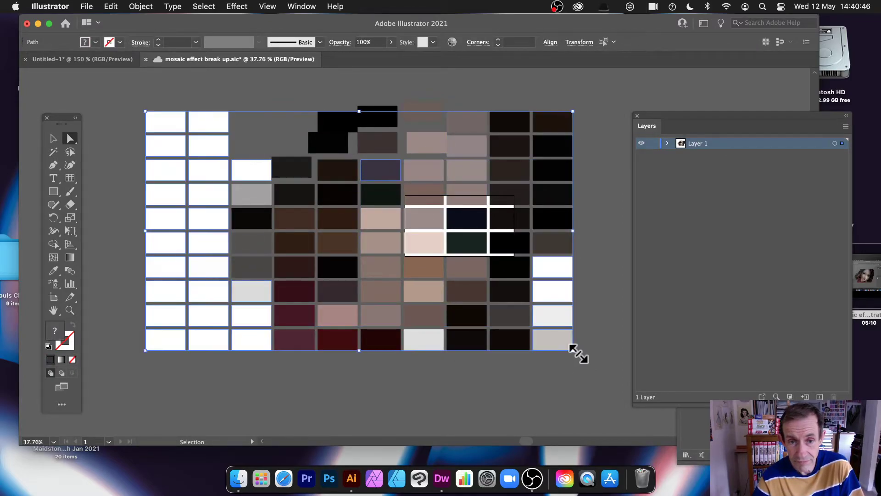
{"action": "key", "text": "super+z"}
{"action": "key", "text": "super+z"}
{"action": "key", "text": "super+z"}
{"action": "key", "text": "super+z"}
{"action": "key", "text": "super+z"}
{"action": "key", "text": "super+z"}
{"action": "key", "text": "super+z"}
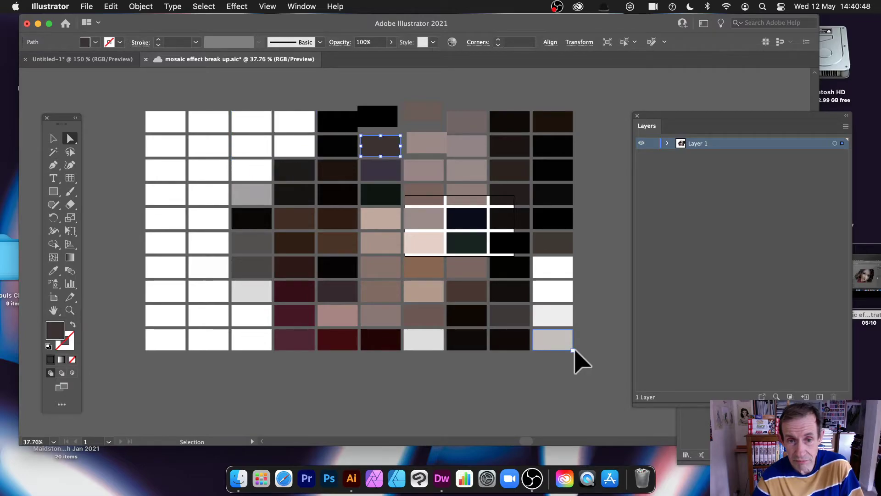
{"action": "key", "text": "super+z"}
{"action": "key", "text": "super+z"}
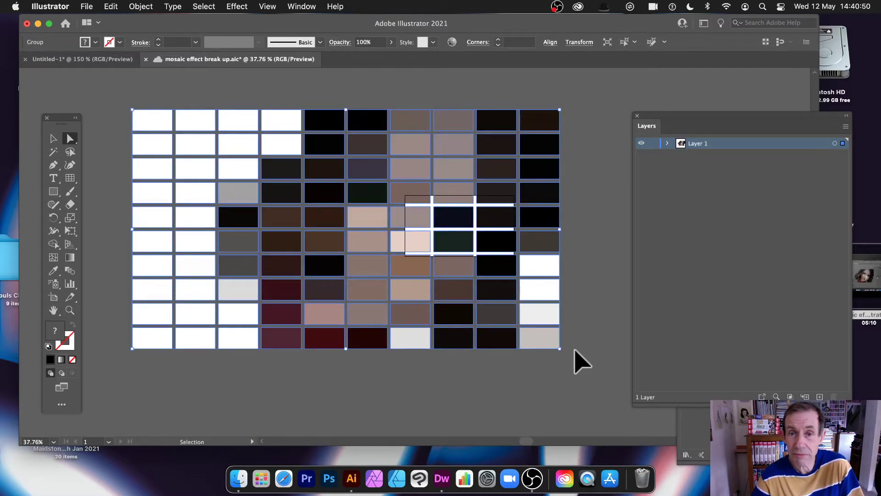
{"action": "key", "text": "super+z"}
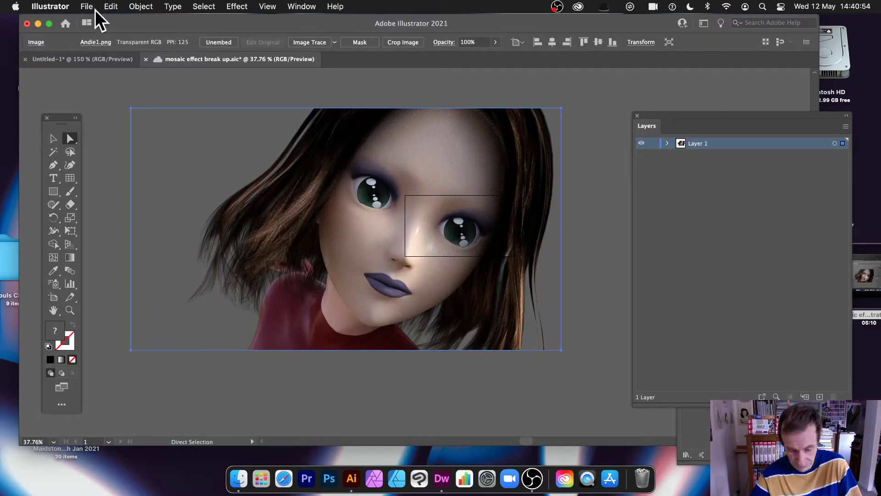
Step: Drag out a duplicate of the photo offset down and to the right, then select the rear photo
{"action": "left_click_drag", "start_coordinate": [351, 191], "coordinate": [418, 224]}
{"action": "left_click", "coordinate": [359, 122]}
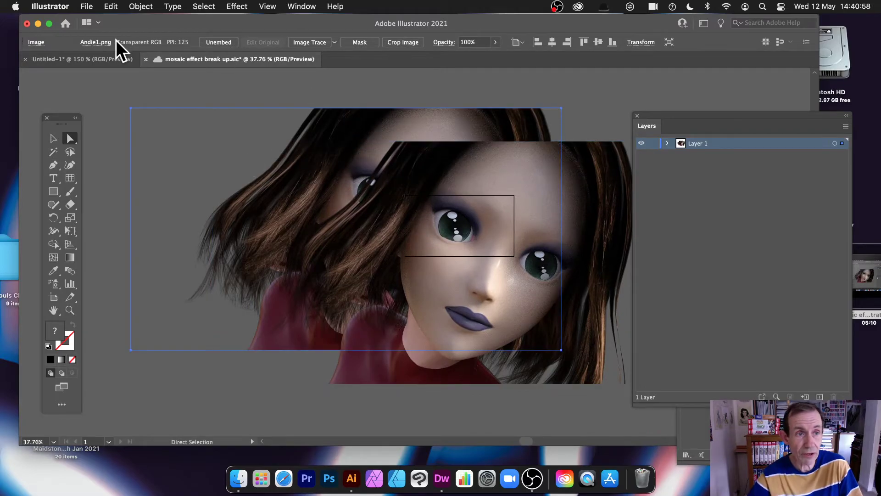
{"action": "left_click", "coordinate": [140, 6]}
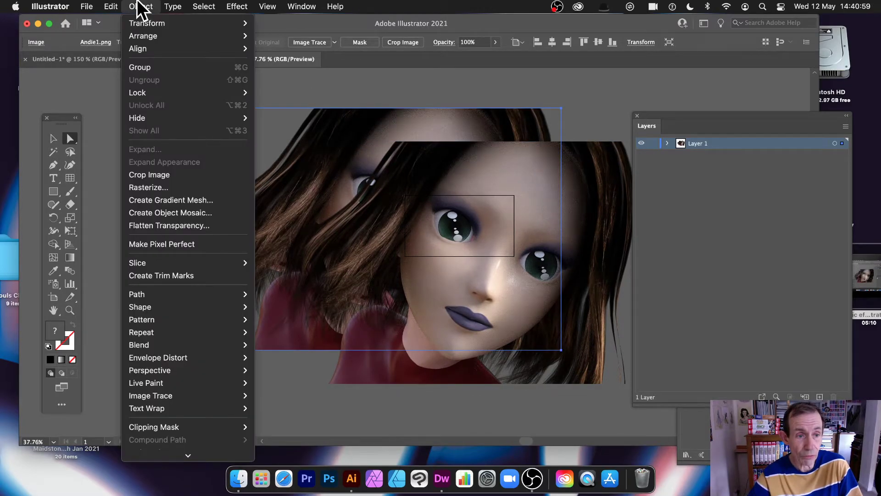
Step: Create a 10 × 10 Object Mosaic from the rear photo, then drag the front photo up-left over it
{"action": "left_click", "coordinate": [159, 211]}
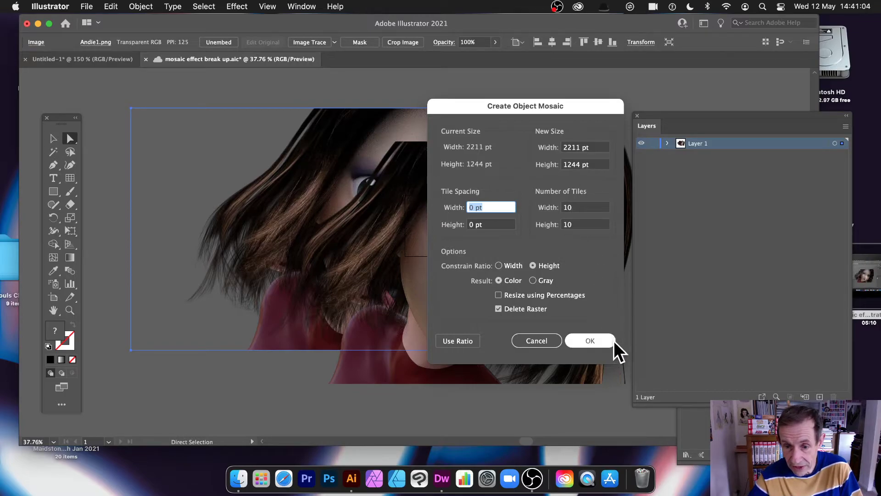
{"action": "left_click", "coordinate": [601, 340]}
{"action": "left_click_drag", "start_coordinate": [609, 190], "coordinate": [508, 170]}
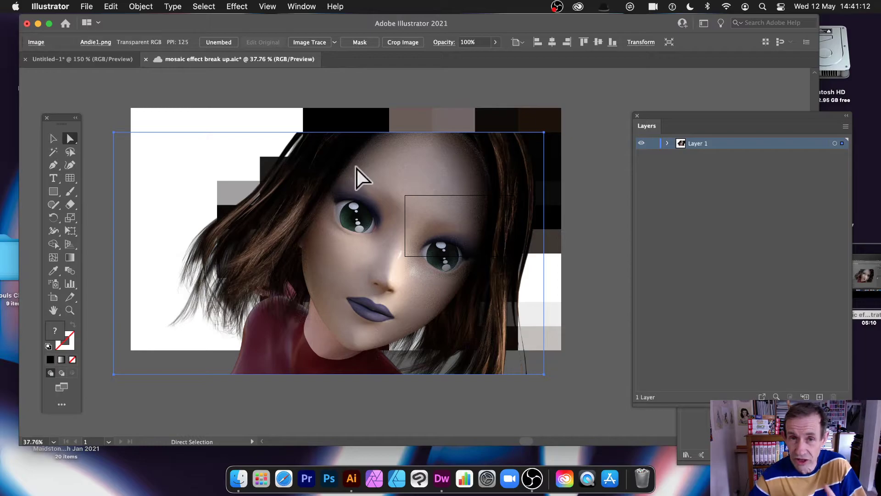
Step: Create a 20 × 20 Object Mosaic with Delete Raster unchecked to keep the original photo
{"action": "left_click", "coordinate": [137, 6]}
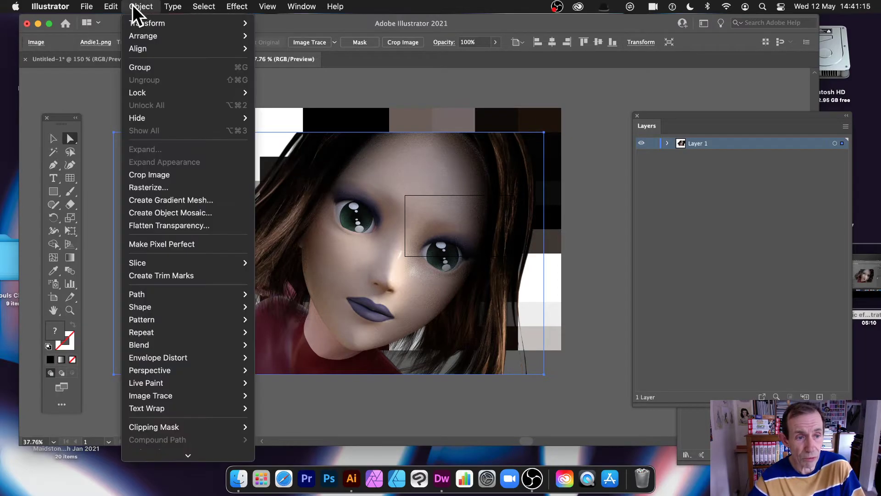
{"action": "left_click", "coordinate": [167, 209]}
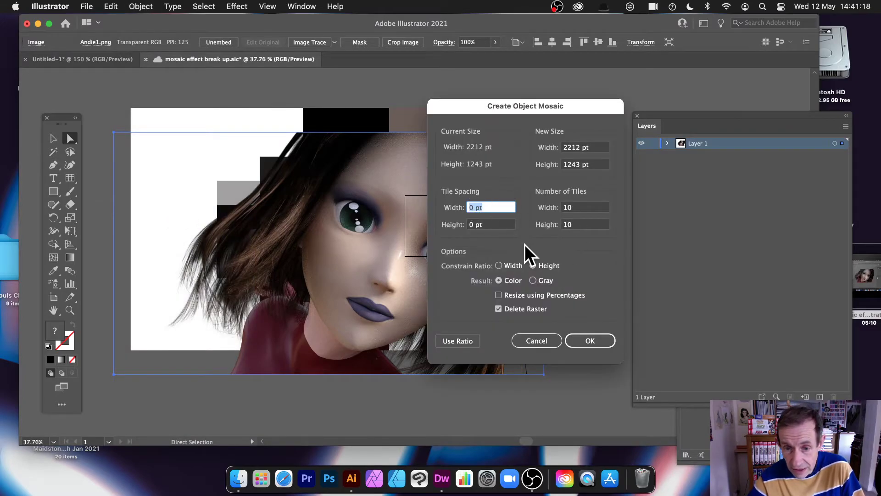
{"action": "left_click", "coordinate": [503, 311]}
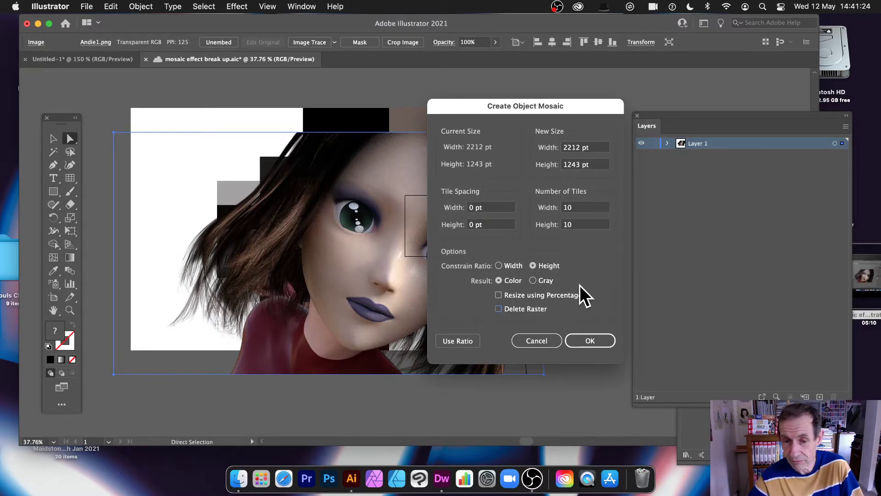
{"action": "double_click", "coordinate": [580, 203]}
{"action": "type", "text": "20"}
{"action": "key", "text": "Tab"}
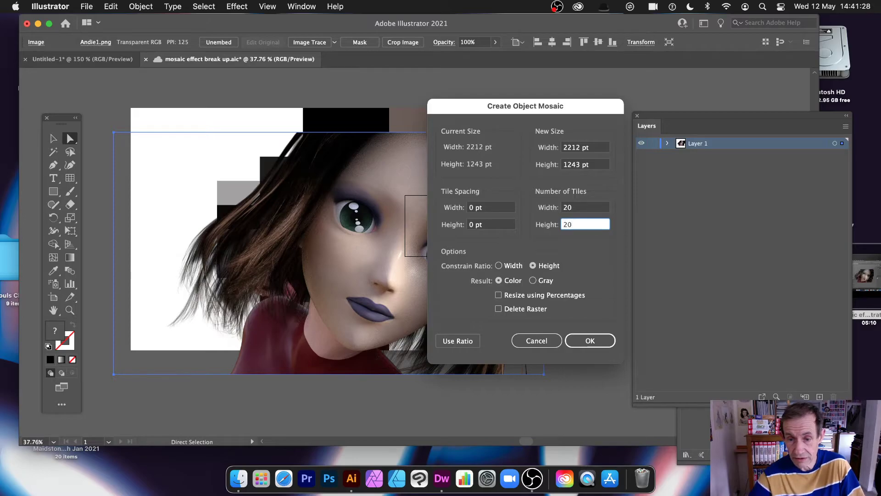
{"action": "type", "text": "20"}
{"action": "left_click", "coordinate": [590, 341]}
Step: Move the new mosaic, delete the leftover photo, then select and reposition the whole mosaic group
{"action": "left_click_drag", "start_coordinate": [476, 206], "coordinate": [389, 232]}
{"action": "left_click", "coordinate": [406, 183]}
{"action": "left_click_drag", "start_coordinate": [406, 183], "coordinate": [483, 161]}
{"action": "key", "text": "Delete"}
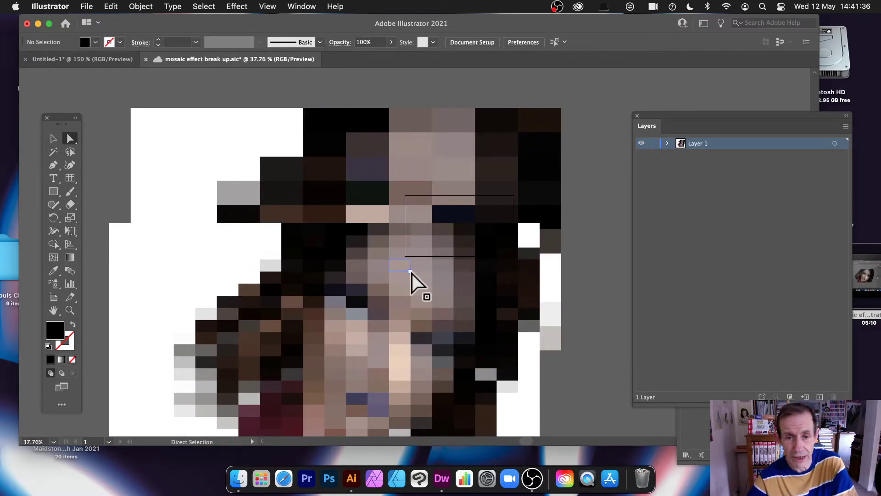
{"action": "left_click", "coordinate": [454, 269]}
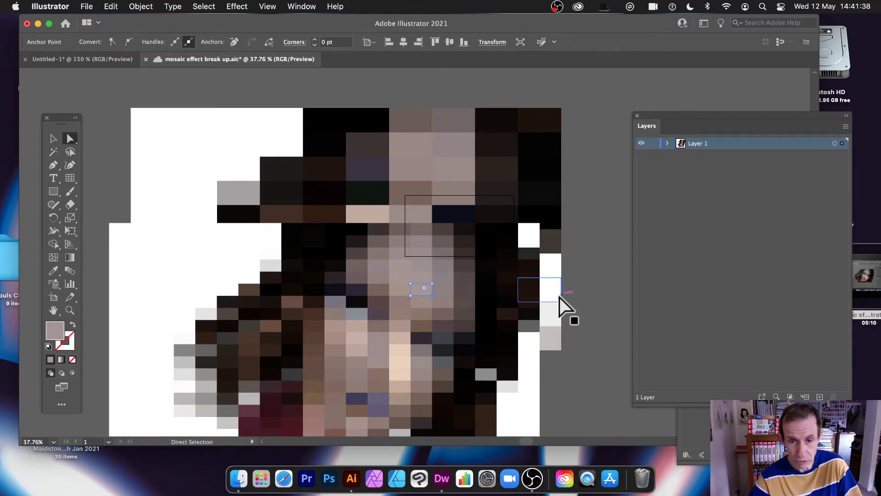
{"action": "left_click", "coordinate": [586, 348]}
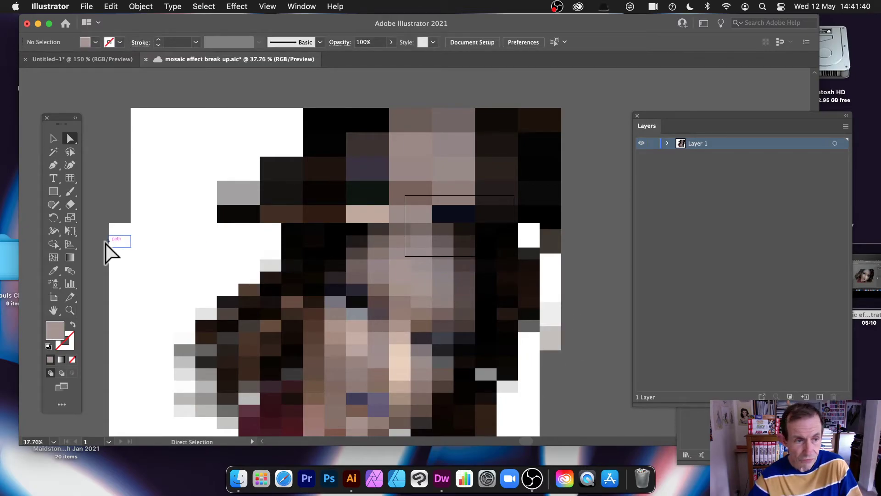
{"action": "left_click", "coordinate": [53, 138]}
{"action": "left_click", "coordinate": [141, 250]}
{"action": "left_click_drag", "start_coordinate": [196, 270], "coordinate": [218, 161]}
Step: Try Color Burn and Difference blend modes on the mosaic, settling on Lighten
{"action": "left_click", "coordinate": [336, 42]}
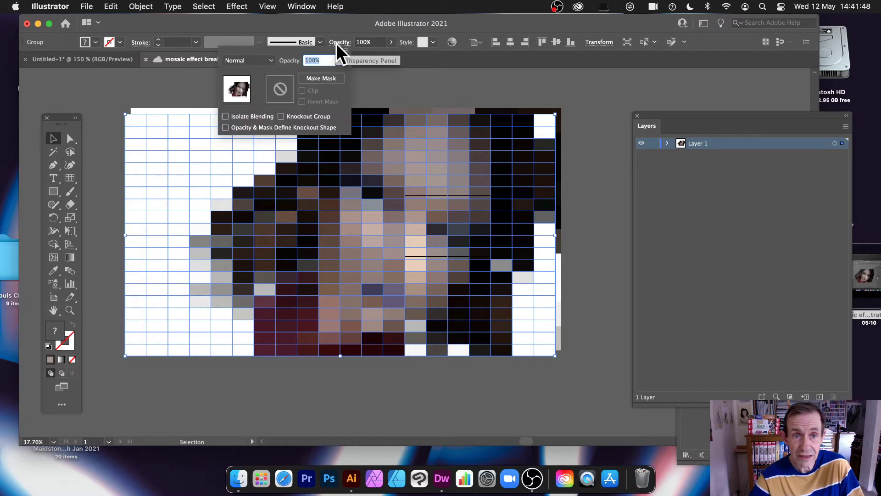
{"action": "left_click", "coordinate": [245, 59]}
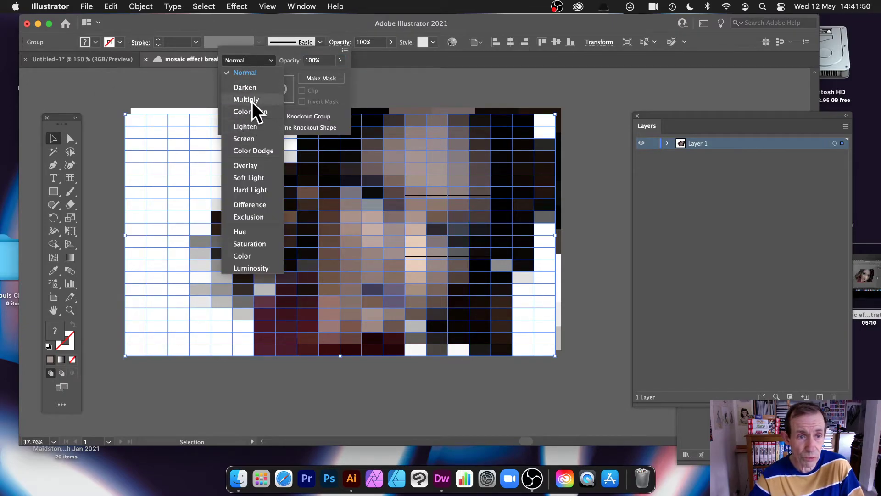
{"action": "left_click", "coordinate": [252, 111]}
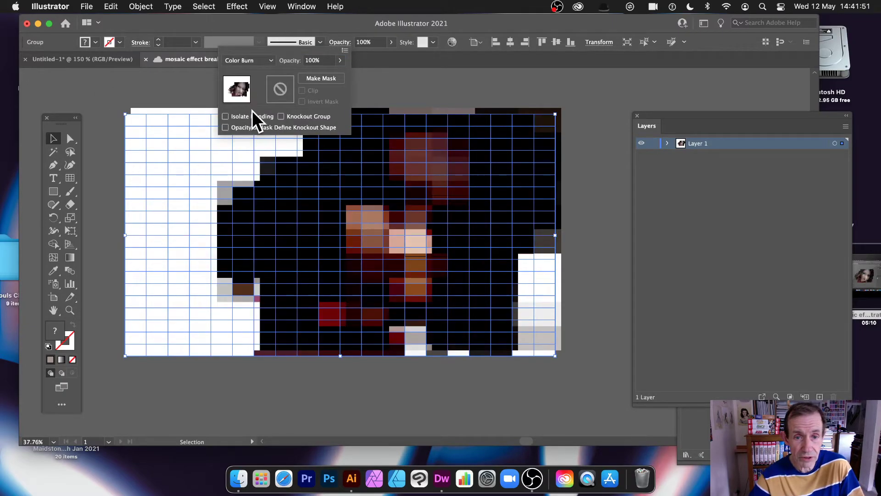
{"action": "left_click", "coordinate": [244, 60]}
{"action": "left_click", "coordinate": [252, 205]}
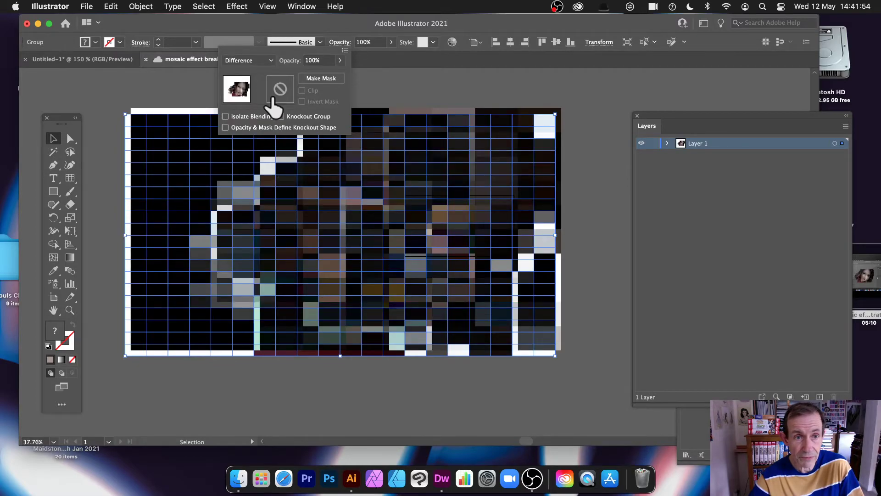
{"action": "left_click", "coordinate": [250, 57]}
{"action": "left_click", "coordinate": [254, 126]}
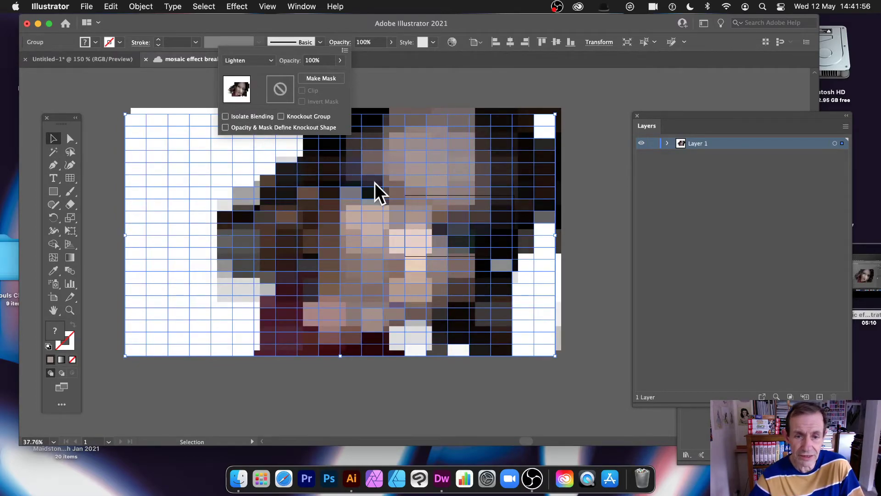
{"action": "left_click", "coordinate": [411, 230]}
Step: Move the mosaic up-left, rotate it about 13°, and shift it right and down
{"action": "left_click", "coordinate": [222, 95]}
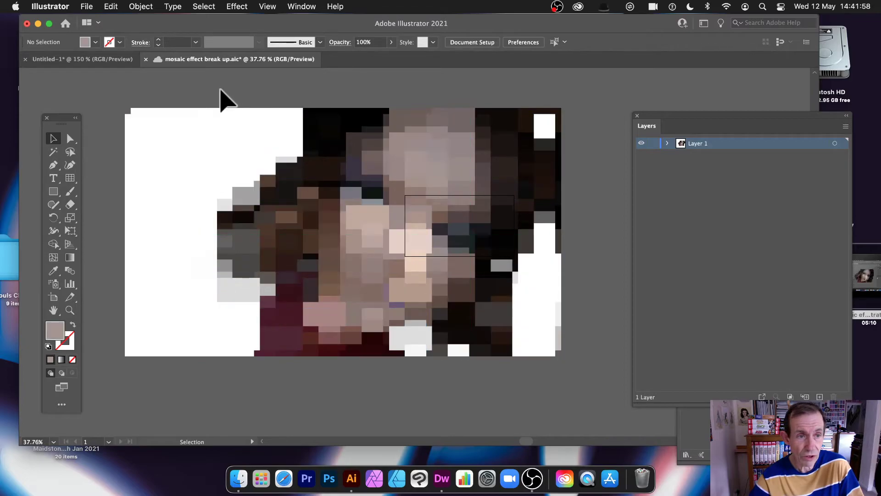
{"action": "left_click_drag", "start_coordinate": [176, 132], "coordinate": [153, 114]}
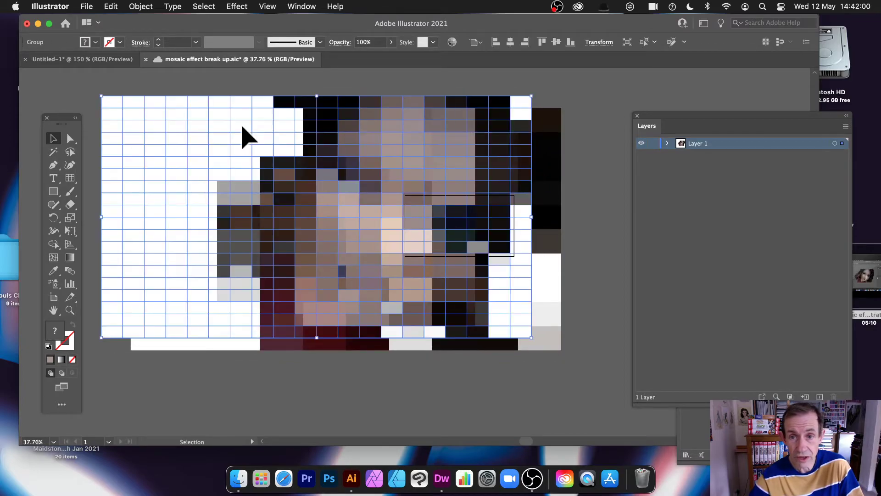
{"action": "left_click_drag", "start_coordinate": [536, 93], "coordinate": [557, 177]}
{"action": "mouse_move", "coordinate": [453, 218]}
{"action": "left_mouse_down"}
{"action": "mouse_move", "coordinate": [482, 234]}
{"action": "mouse_move", "coordinate": [445, 227]}
{"action": "left_mouse_up"}
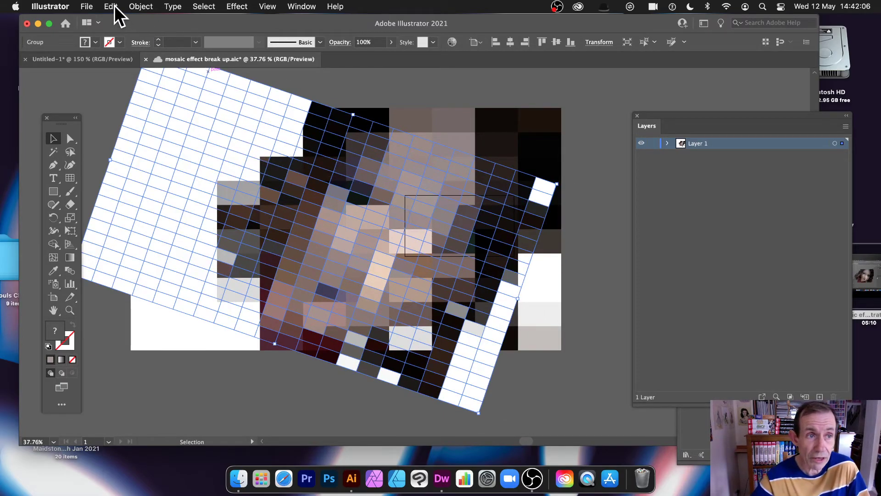
Step: Apply Free Distort with the top-left corner pulled up, then move part of the mosaic up-left
{"action": "left_click", "coordinate": [237, 7]}
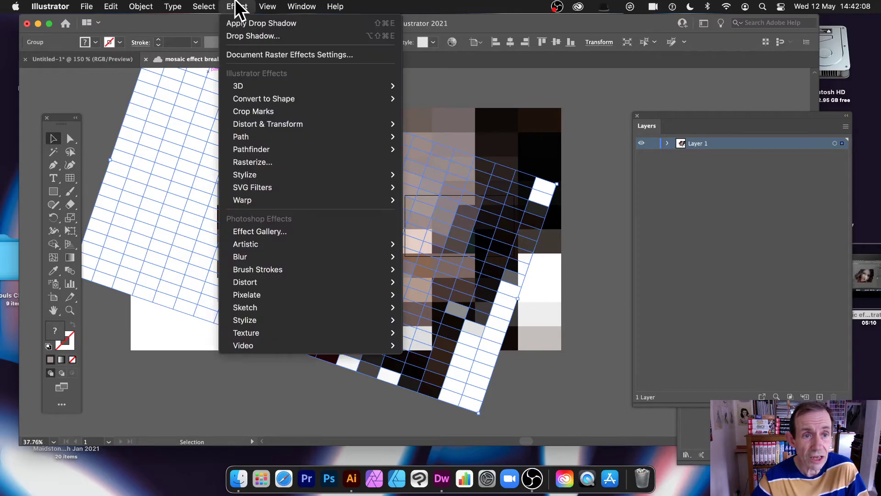
{"action": "mouse_move", "coordinate": [260, 125]}
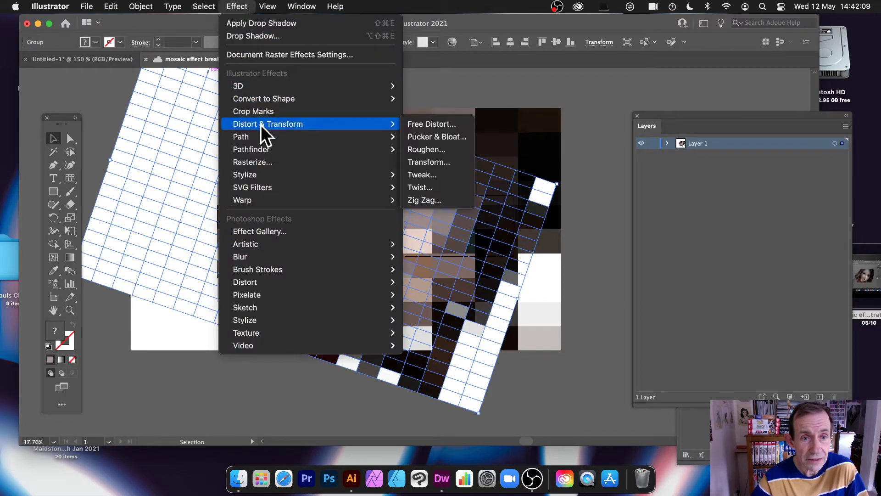
{"action": "left_click", "coordinate": [443, 125]}
{"action": "left_click_drag", "start_coordinate": [459, 172], "coordinate": [459, 210]}
{"action": "left_click", "coordinate": [565, 281]}
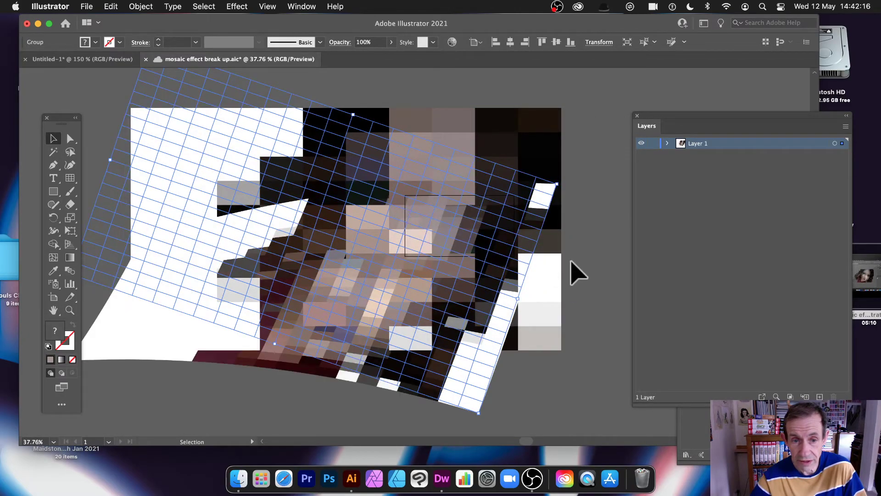
{"action": "left_click", "coordinate": [586, 315]}
{"action": "left_click_drag", "start_coordinate": [384, 301], "coordinate": [332, 233]}
{"action": "left_click", "coordinate": [590, 236]}
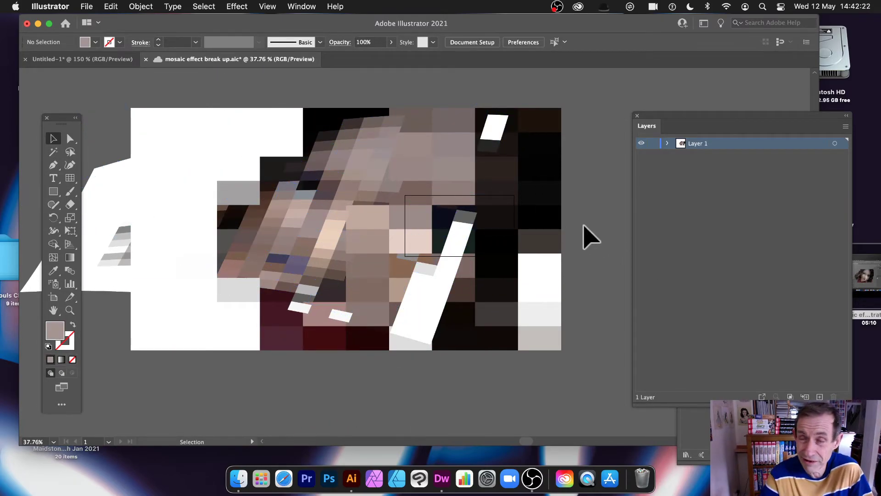
Step: Revert the distortion and rotation, then drag the flat mosaic up and right over the face
{"action": "key", "text": "super+z"}
{"action": "key", "text": "super+z"}
{"action": "key", "text": "super+z"}
{"action": "key", "text": "super+z"}
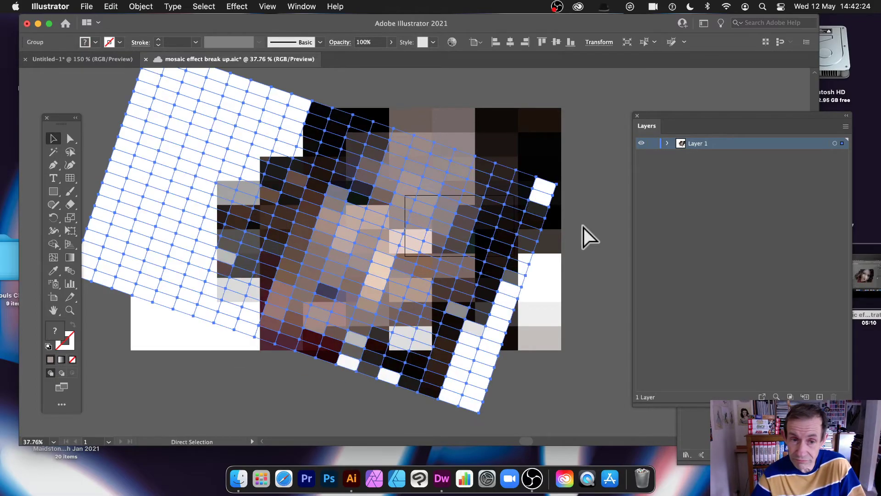
{"action": "key", "text": "super+shift+z"}
{"action": "key", "text": "super+shift+z"}
{"action": "key", "text": "super+shift+z"}
{"action": "key", "text": "super+shift+z"}
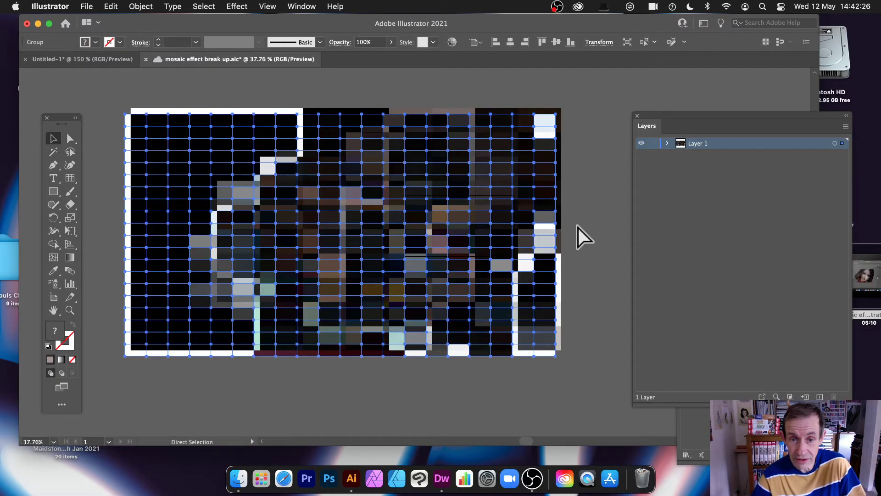
{"action": "key", "text": "super+shift+z"}
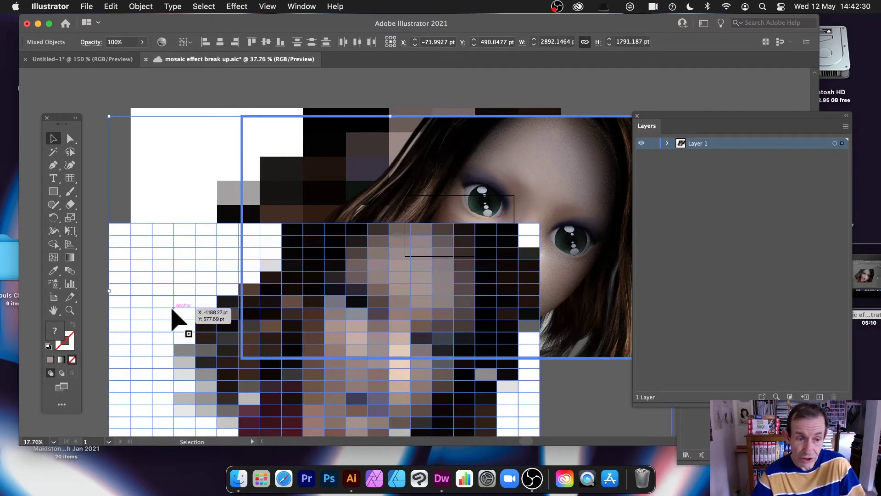
{"action": "left_click_drag", "start_coordinate": [196, 337], "coordinate": [177, 331]}
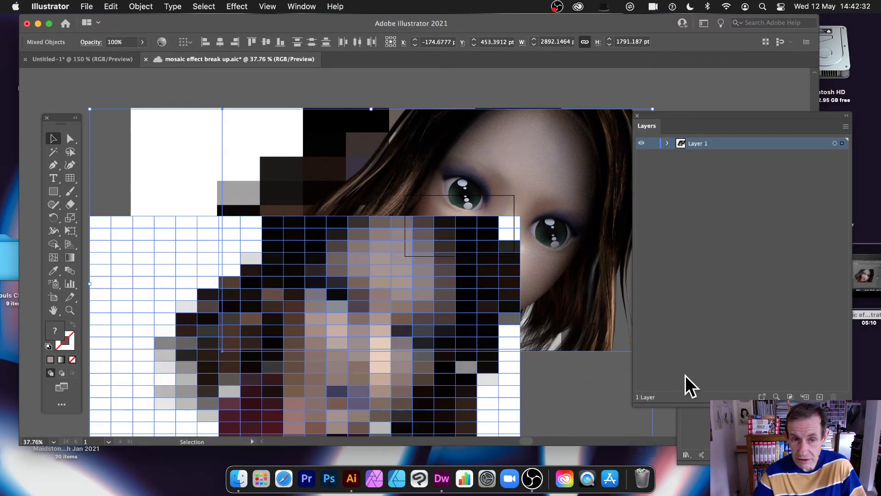
{"action": "left_click", "coordinate": [283, 105]}
{"action": "left_click_drag", "start_coordinate": [297, 340], "coordinate": [427, 252]}
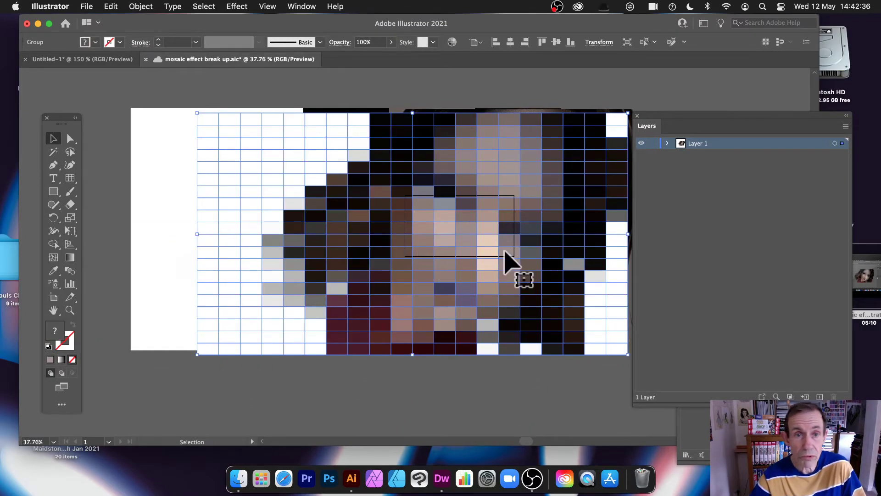
Step: Set the mosaic's blend mode to Lighten and save the file
{"action": "left_click", "coordinate": [343, 43]}
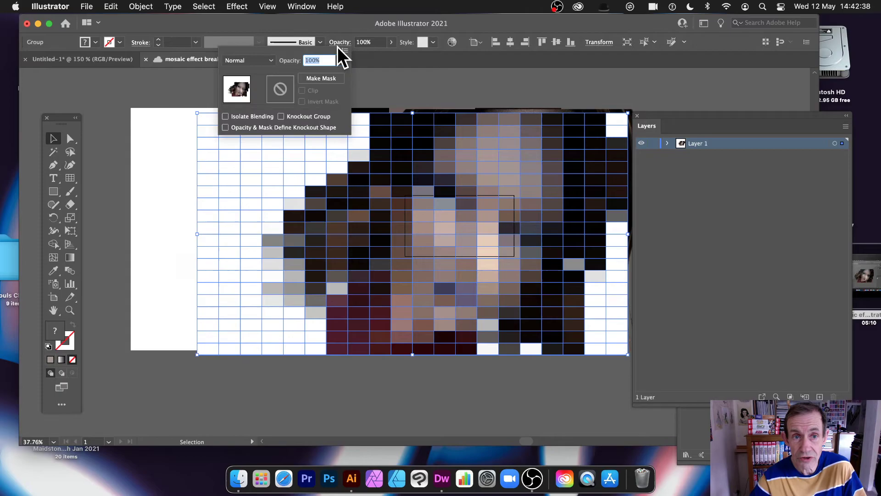
{"action": "left_click", "coordinate": [260, 59]}
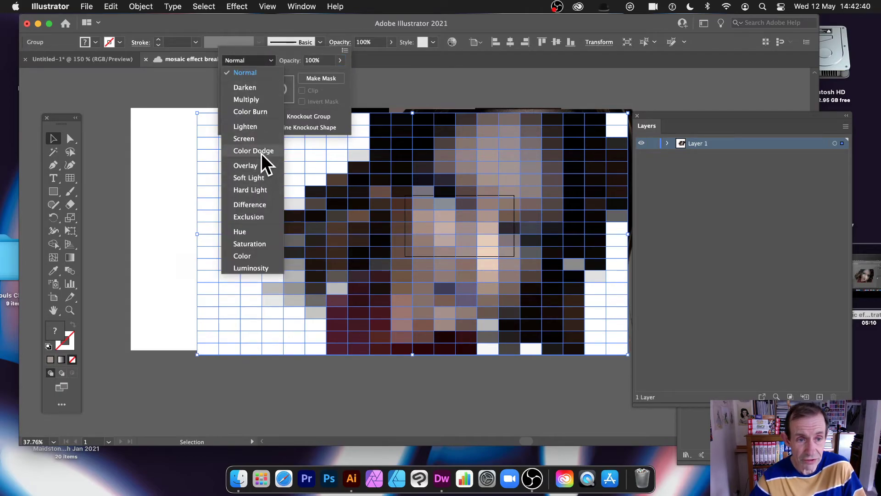
{"action": "left_click", "coordinate": [255, 126]}
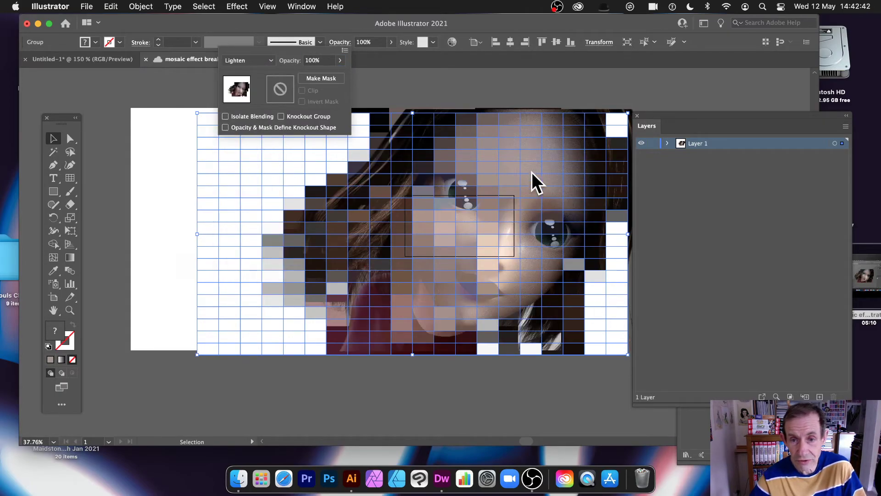
{"action": "key", "text": "super+s"}
Step: Nudge the mosaic up-left over the face and move one tile down-left off the eye
{"action": "mouse_move", "coordinate": [458, 230]}
{"action": "left_mouse_down"}
{"action": "mouse_move", "coordinate": [452, 223]}
{"action": "mouse_move", "coordinate": [473, 223]}
{"action": "left_mouse_up"}
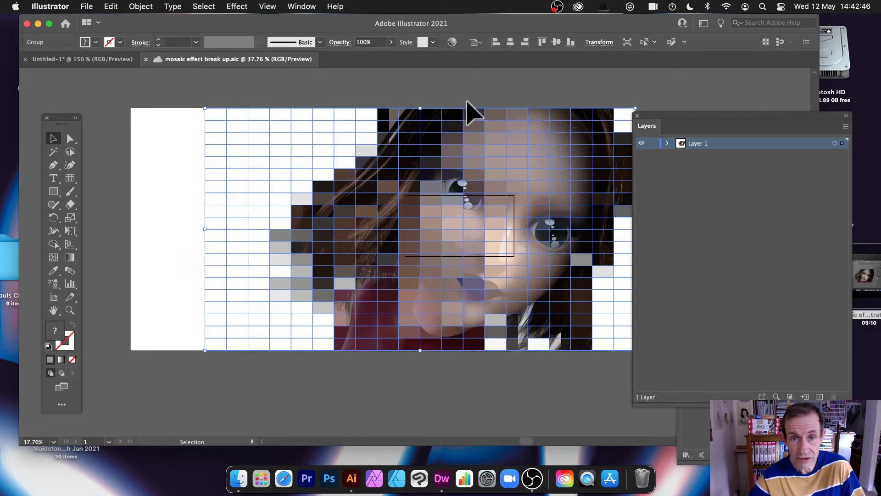
{"action": "left_click", "coordinate": [458, 83]}
{"action": "left_click_drag", "start_coordinate": [478, 158], "coordinate": [362, 72]}
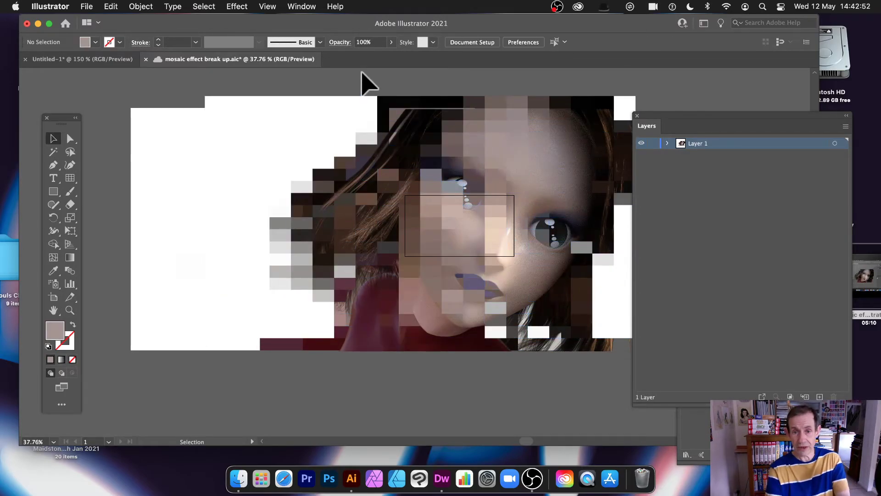
{"action": "left_click_drag", "start_coordinate": [449, 154], "coordinate": [430, 205]}
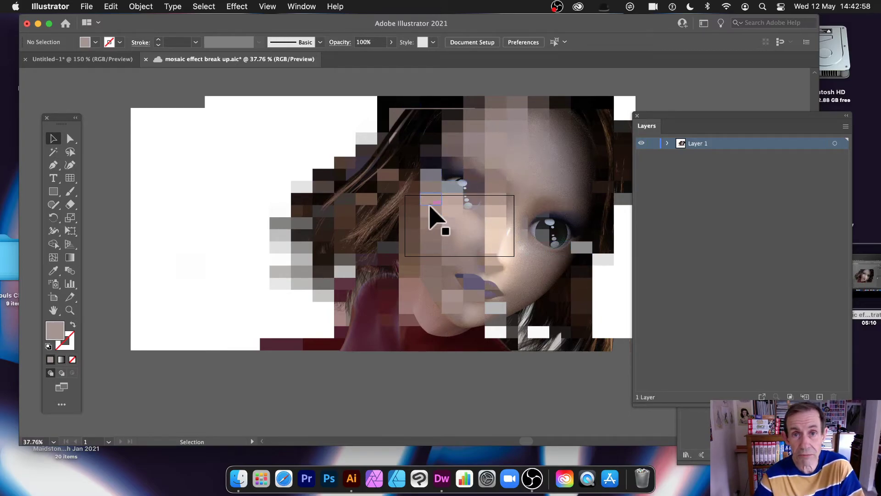
Step: Delete all the old mosaic tiles and move the face photo back onto the artboard
{"action": "left_click", "coordinate": [430, 209]}
{"action": "key", "text": "Delete"}
{"action": "key", "text": "super+z"}
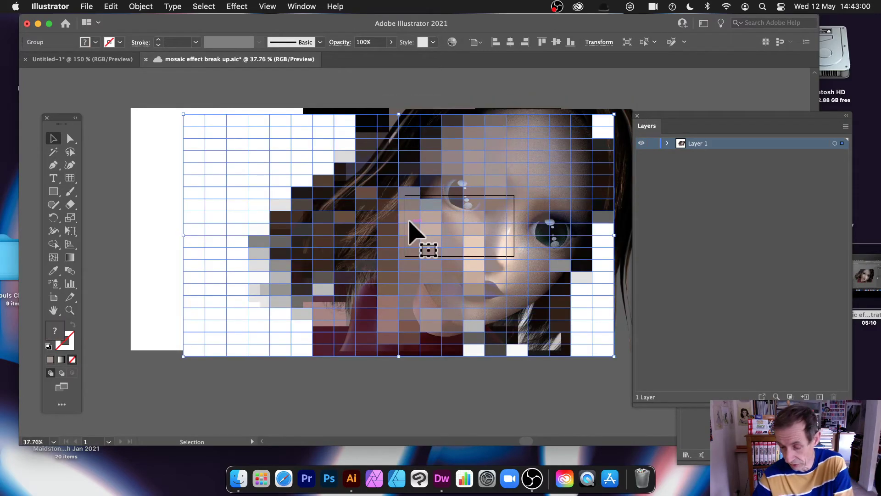
{"action": "key", "text": "Delete"}
{"action": "left_click_drag", "start_coordinate": [490, 230], "coordinate": [495, 273]}
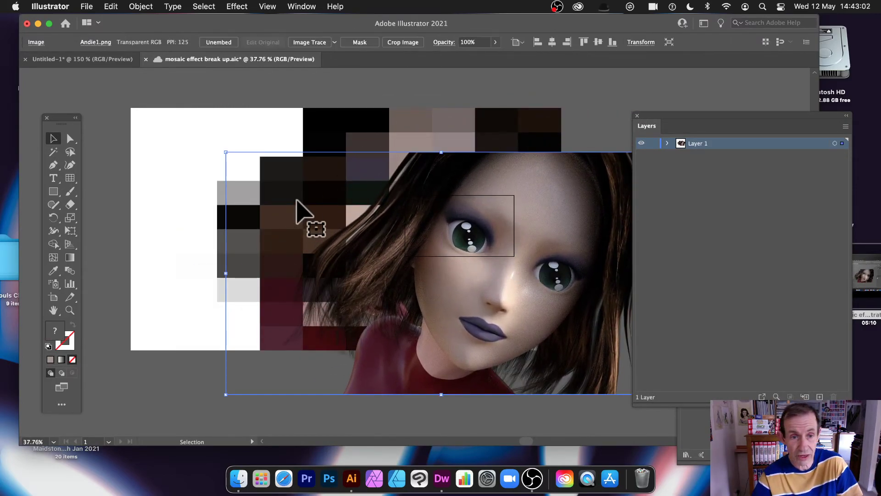
{"action": "left_click", "coordinate": [307, 112]}
{"action": "key", "text": "Delete"}
{"action": "left_click_drag", "start_coordinate": [531, 227], "coordinate": [422, 174]}
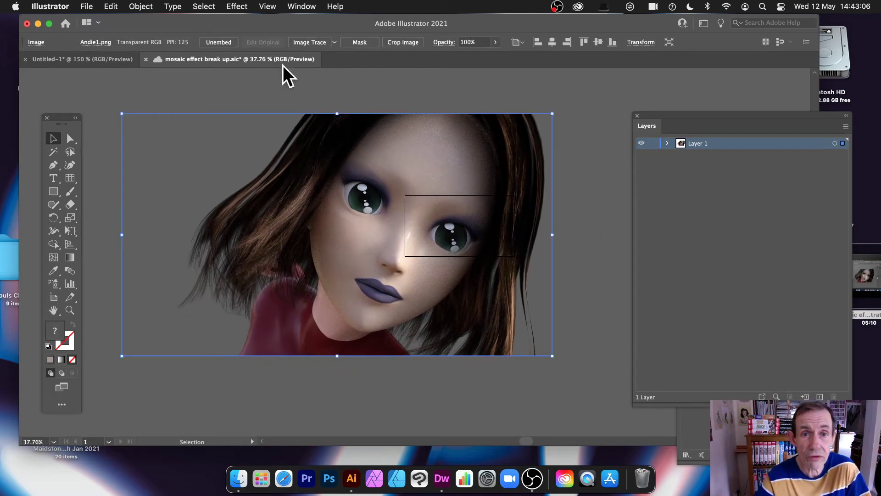
Step: Try a crop over the eyes, cancel it, and nudge the face photo into place
{"action": "left_click", "coordinate": [409, 42]}
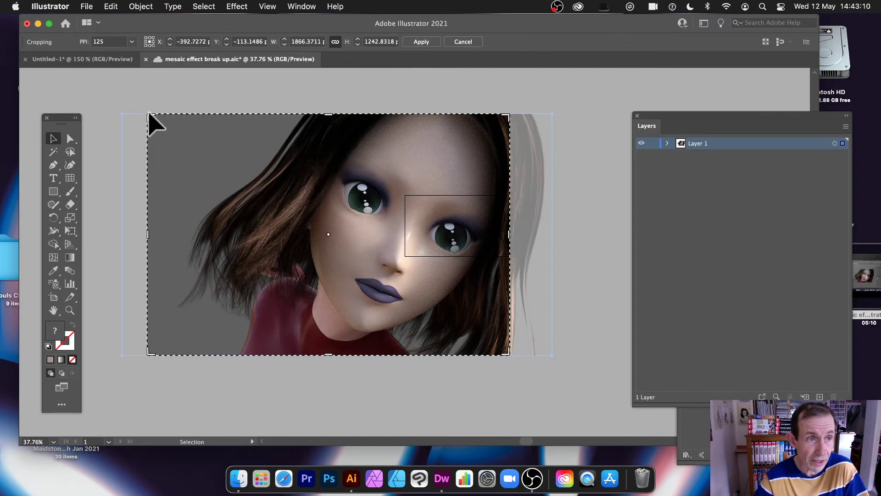
{"action": "left_click_drag", "start_coordinate": [148, 115], "coordinate": [339, 242]}
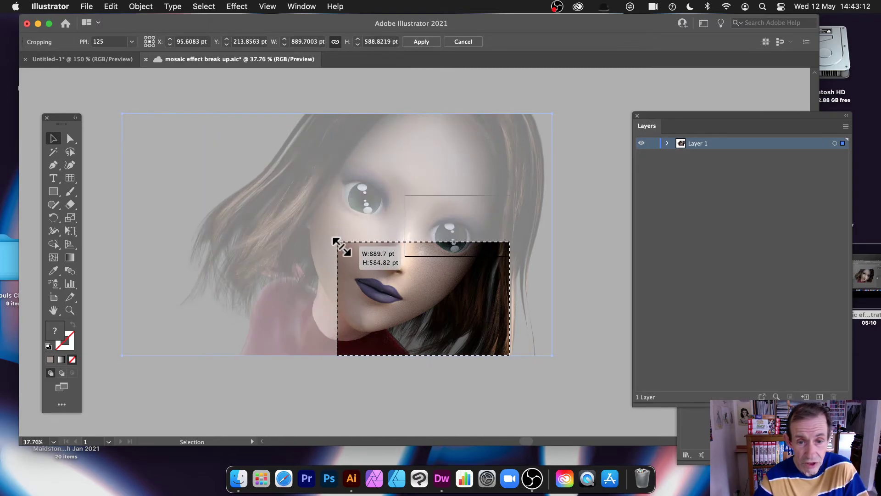
{"action": "left_click_drag", "start_coordinate": [423, 283], "coordinate": [437, 243]}
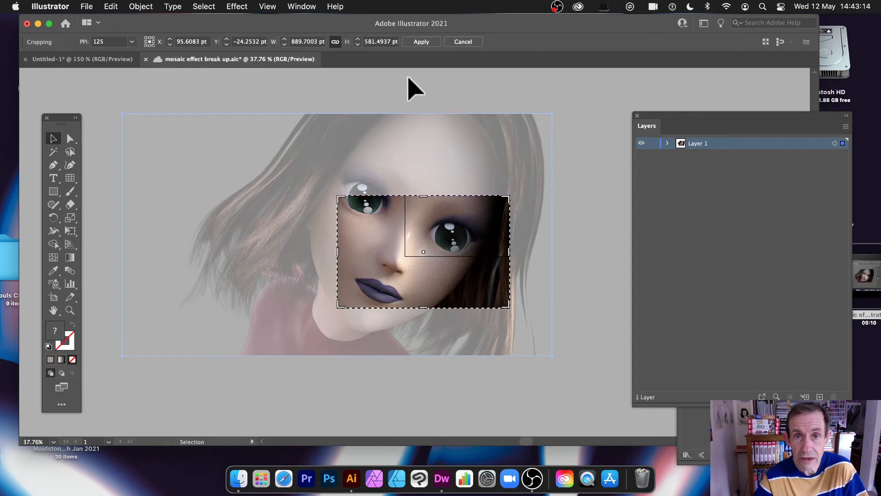
{"action": "left_click", "coordinate": [463, 41]}
{"action": "left_click_drag", "start_coordinate": [365, 170], "coordinate": [371, 136]}
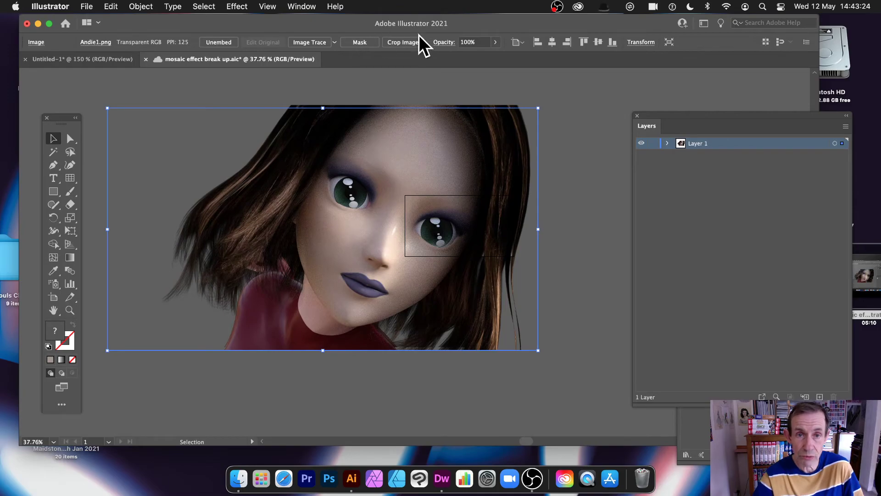
Step: Crop the photo to a tall, roughly 641 × 839 pt area over the eye, nose and lips
{"action": "left_click", "coordinate": [403, 42]}
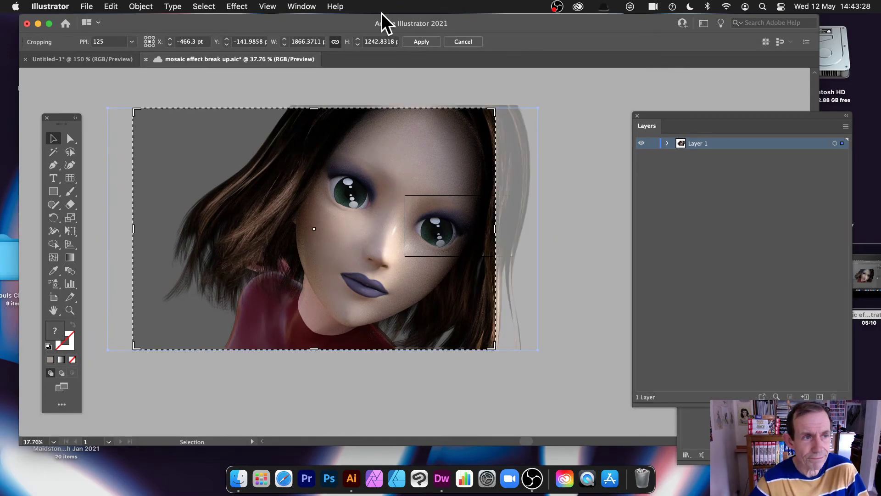
{"action": "left_click_drag", "start_coordinate": [136, 113], "coordinate": [353, 232]}
{"action": "left_click_drag", "start_coordinate": [409, 286], "coordinate": [340, 202]}
{"action": "left_click_drag", "start_coordinate": [425, 262], "coordinate": [408, 309]}
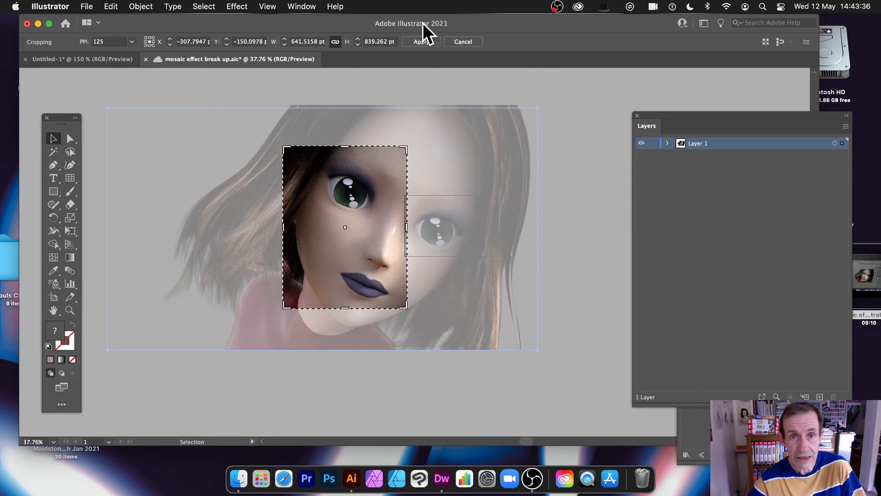
{"action": "left_click", "coordinate": [417, 43]}
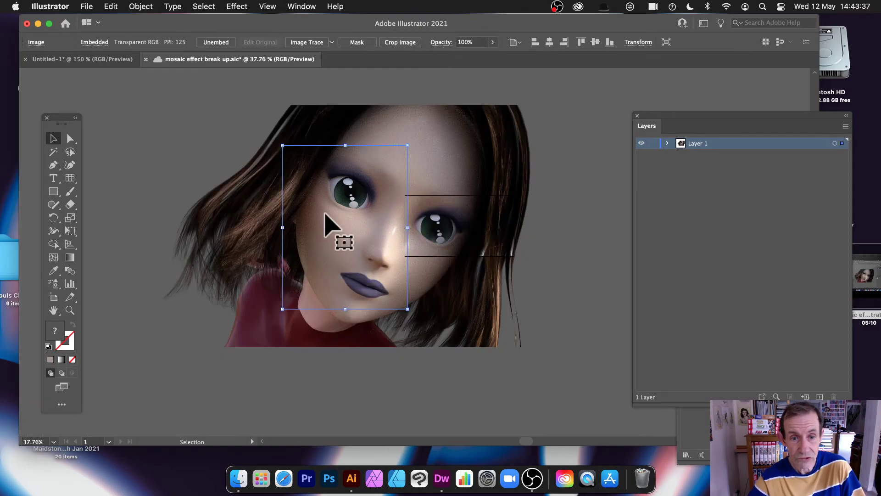
{"action": "left_click", "coordinate": [574, 269]}
Step: Select the cropped face panel and create a 10 × 10 Object Mosaic from it
{"action": "left_click", "coordinate": [380, 240]}
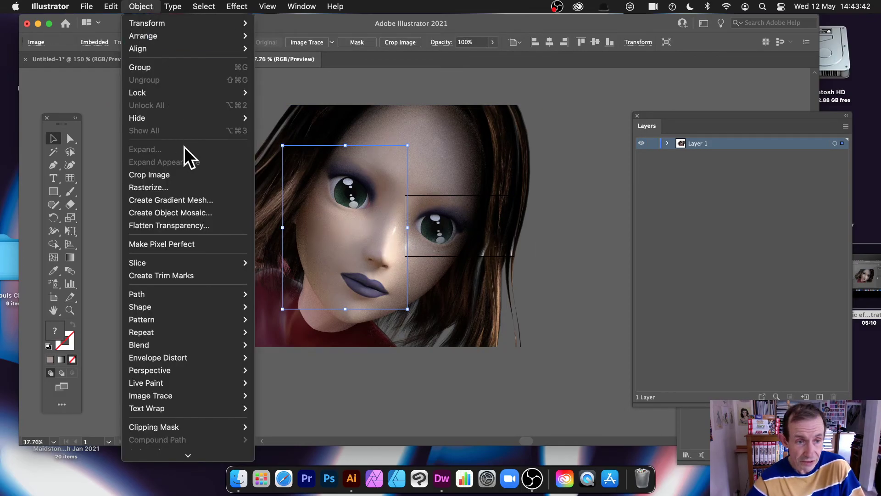
{"action": "left_click", "coordinate": [194, 213]}
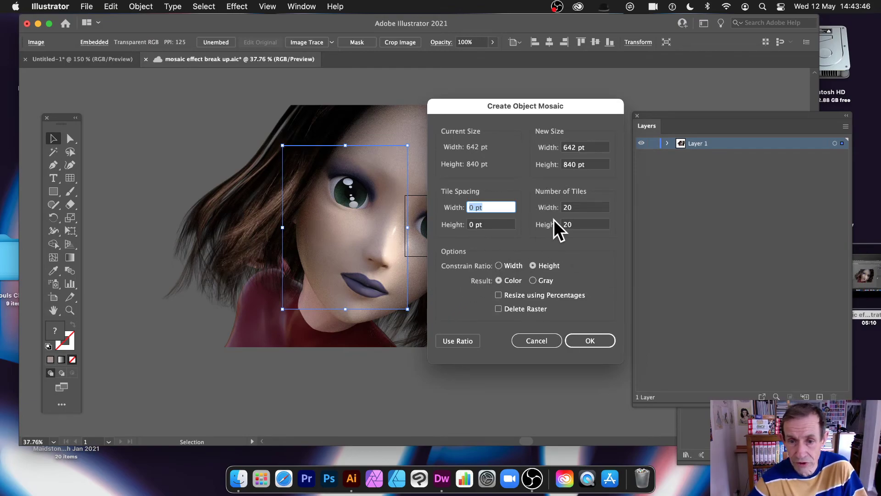
{"action": "left_click", "coordinate": [585, 207]}
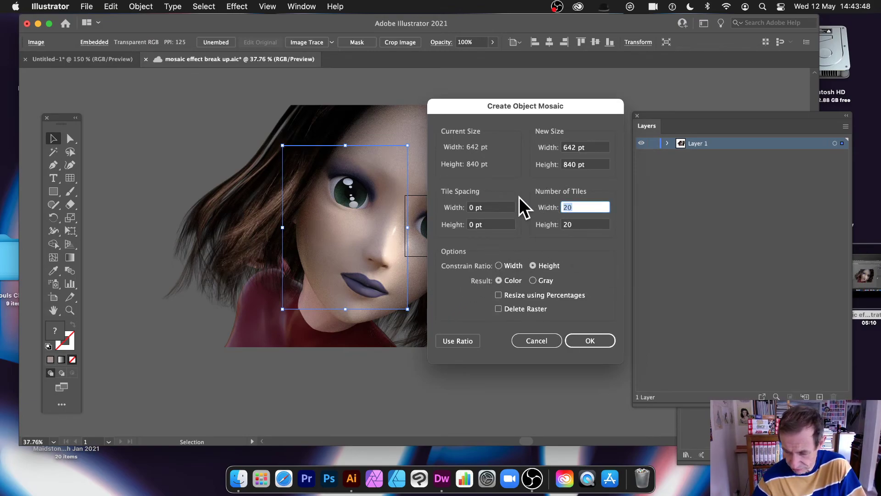
{"action": "type", "text": "10"}
{"action": "key", "text": "Tab"}
{"action": "type", "text": "2"}
{"action": "key", "text": "BackSpace"}
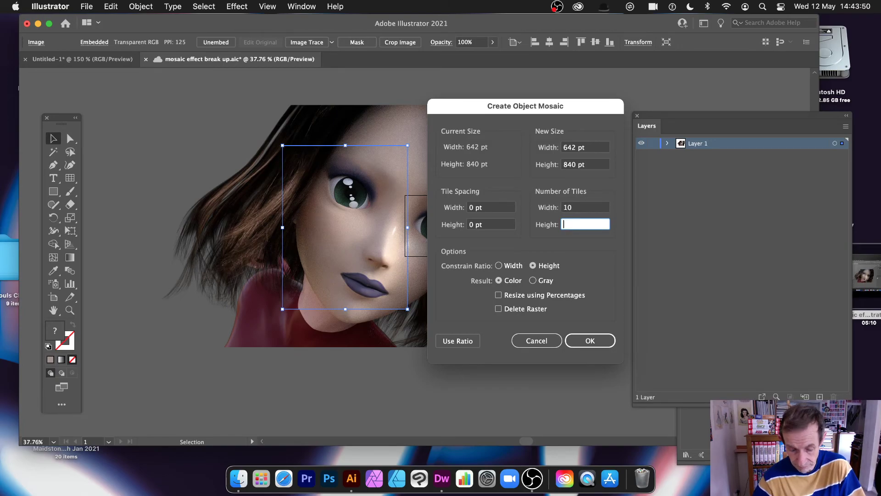
{"action": "type", "text": "10"}
{"action": "key", "text": "Tab"}
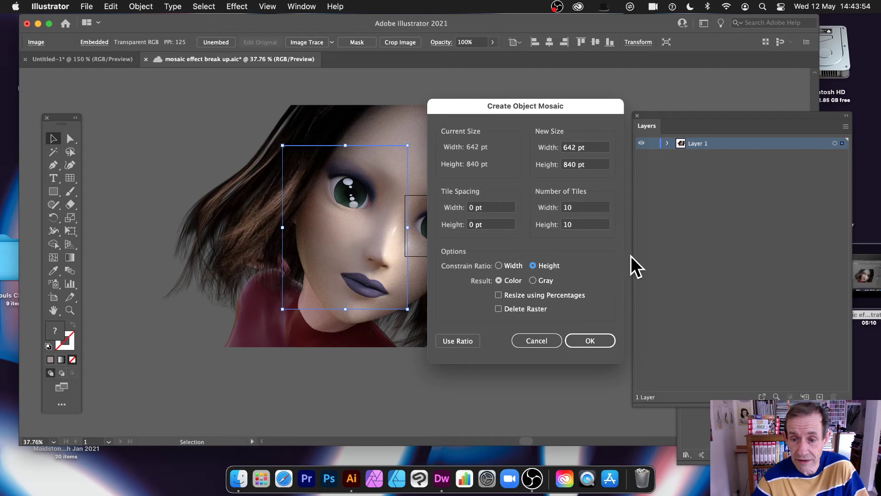
{"action": "left_click", "coordinate": [597, 339]}
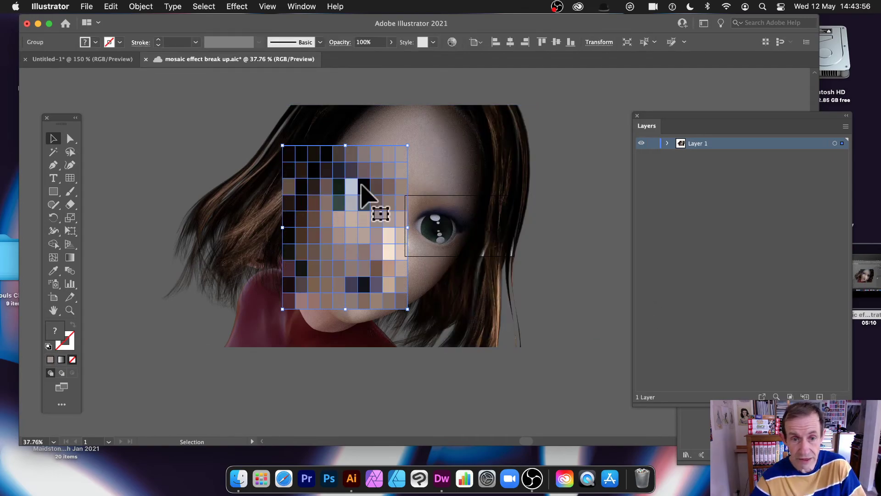
Step: Select just the mosaic tiles and set their blend mode to Overlay
{"action": "left_click", "coordinate": [584, 161]}
{"action": "left_click_drag", "start_coordinate": [83, 82], "coordinate": [582, 393]}
{"action": "left_click", "coordinate": [574, 213]}
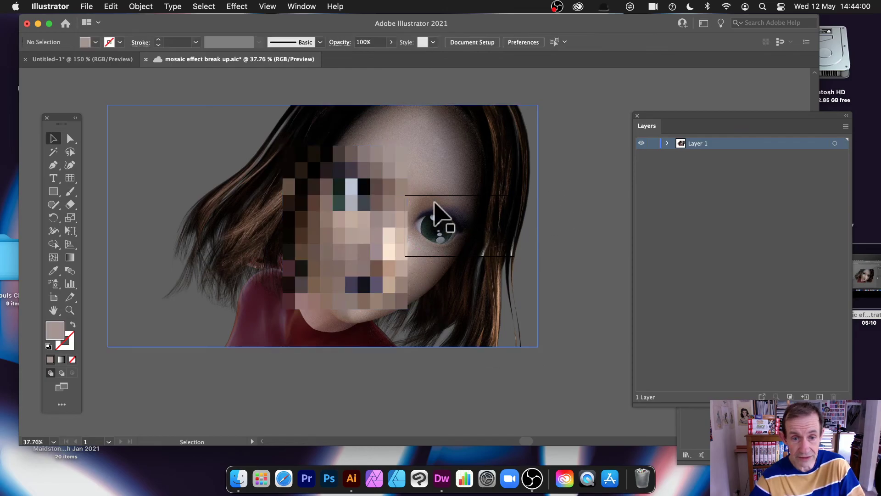
{"action": "left_click", "coordinate": [398, 228]}
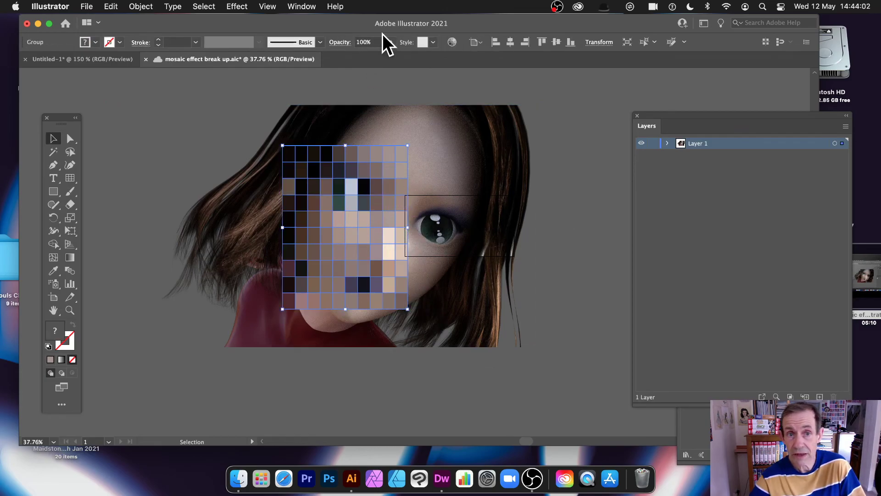
{"action": "left_click", "coordinate": [337, 44]}
{"action": "left_click", "coordinate": [250, 60]}
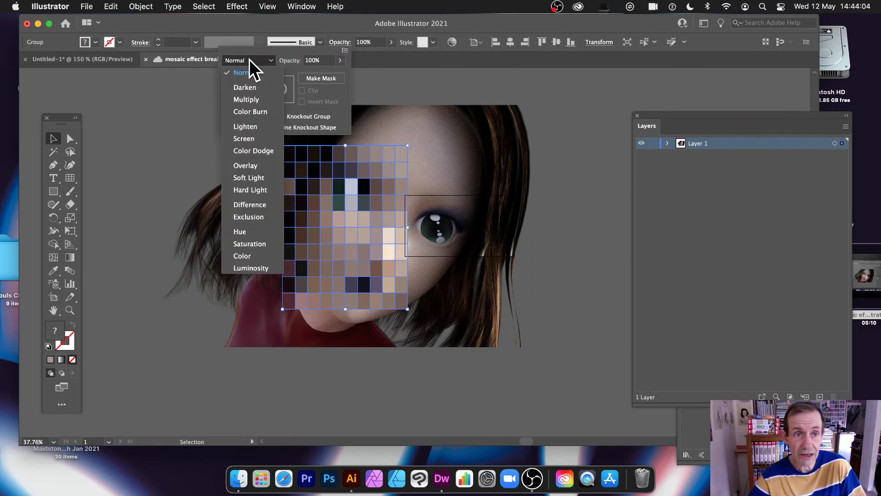
{"action": "left_click", "coordinate": [250, 165]}
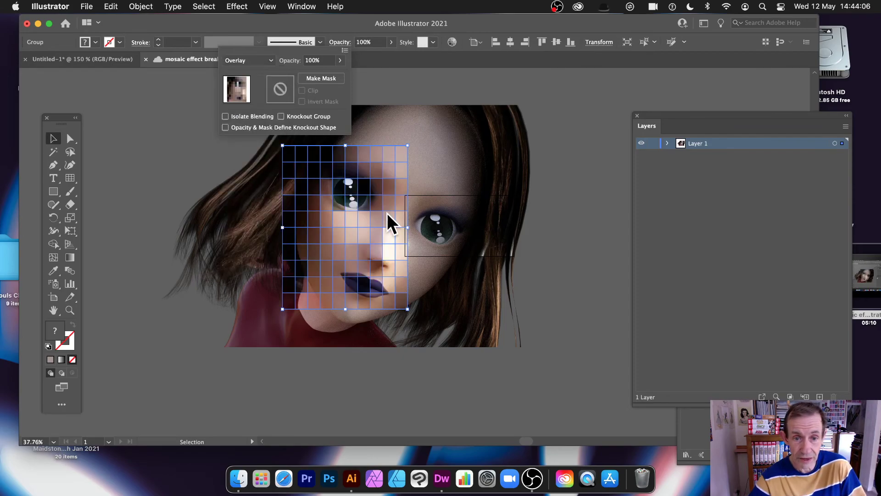
{"action": "left_click", "coordinate": [197, 91]}
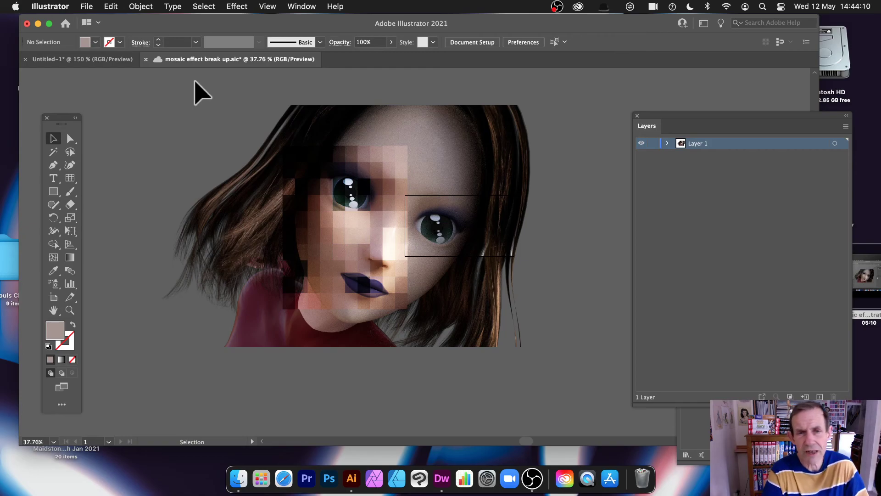
Step: Try rotating the mosaic about 25° and shifting it upward, then undo both changes
{"action": "left_click", "coordinate": [380, 166]}
{"action": "left_click_drag", "start_coordinate": [411, 138], "coordinate": [427, 161]}
{"action": "key", "text": "a"}
{"action": "left_click_drag", "start_coordinate": [376, 206], "coordinate": [385, 191]}
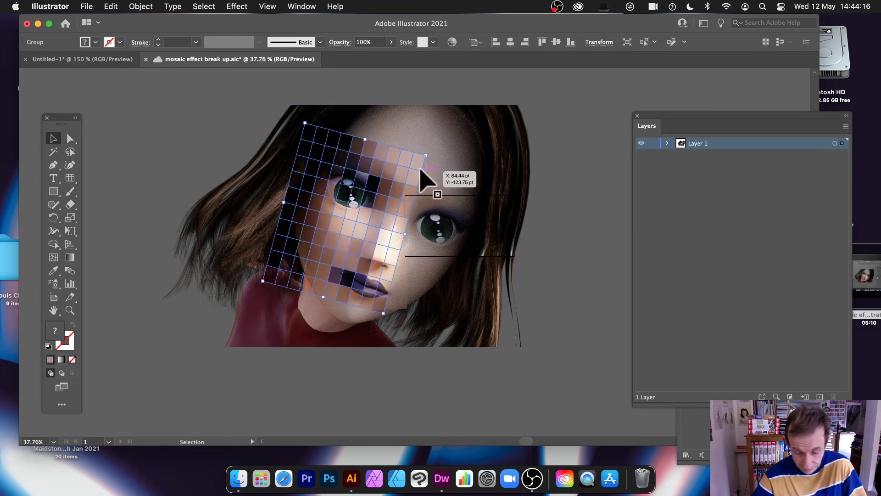
{"action": "key", "text": "cmd+z"}
{"action": "key", "text": "v"}
{"action": "key", "text": "cmd+z"}
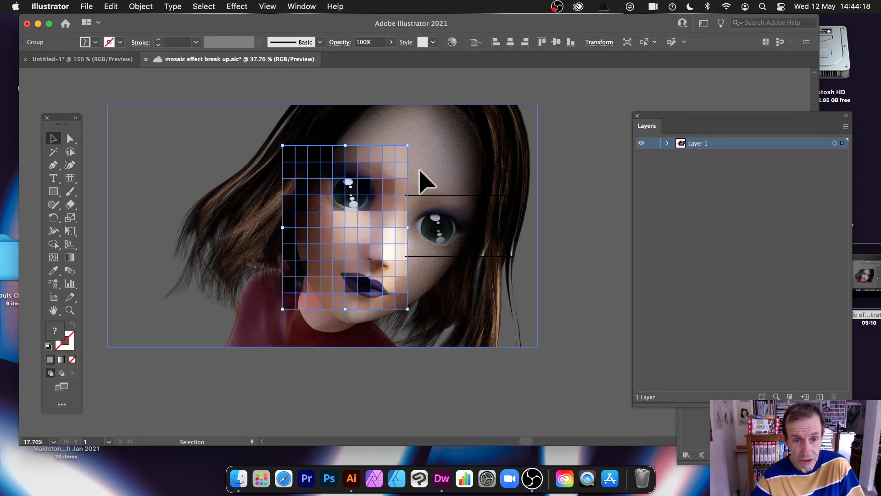
Step: Try 44% opacity and Lighten, then settle on Darken blending at 100% opacity
{"action": "left_click", "coordinate": [340, 42]}
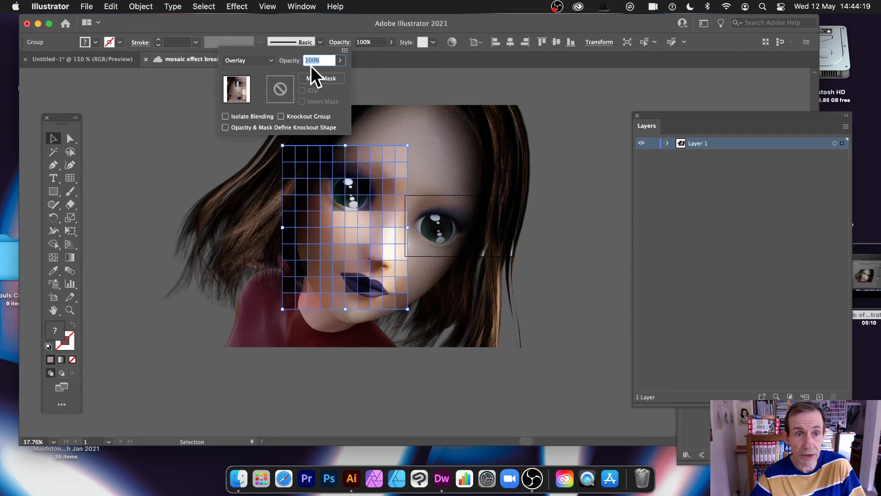
{"action": "left_click", "coordinate": [341, 60]}
{"action": "left_click_drag", "start_coordinate": [324, 73], "coordinate": [376, 73]}
{"action": "left_click", "coordinate": [245, 60]}
{"action": "left_click", "coordinate": [244, 128]}
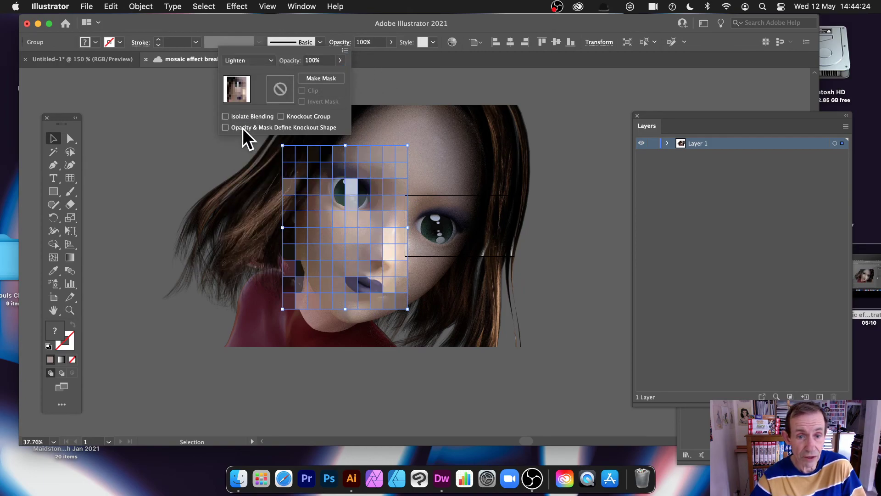
{"action": "left_click", "coordinate": [251, 59]}
{"action": "left_click", "coordinate": [244, 72]}
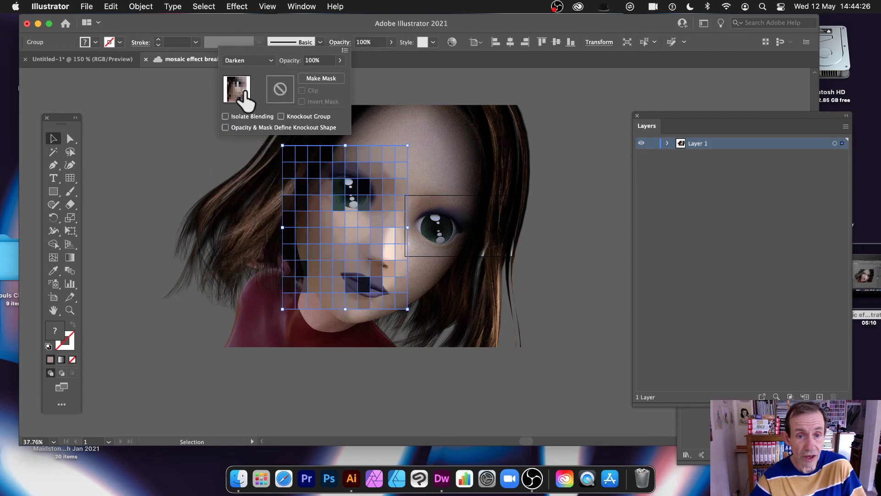